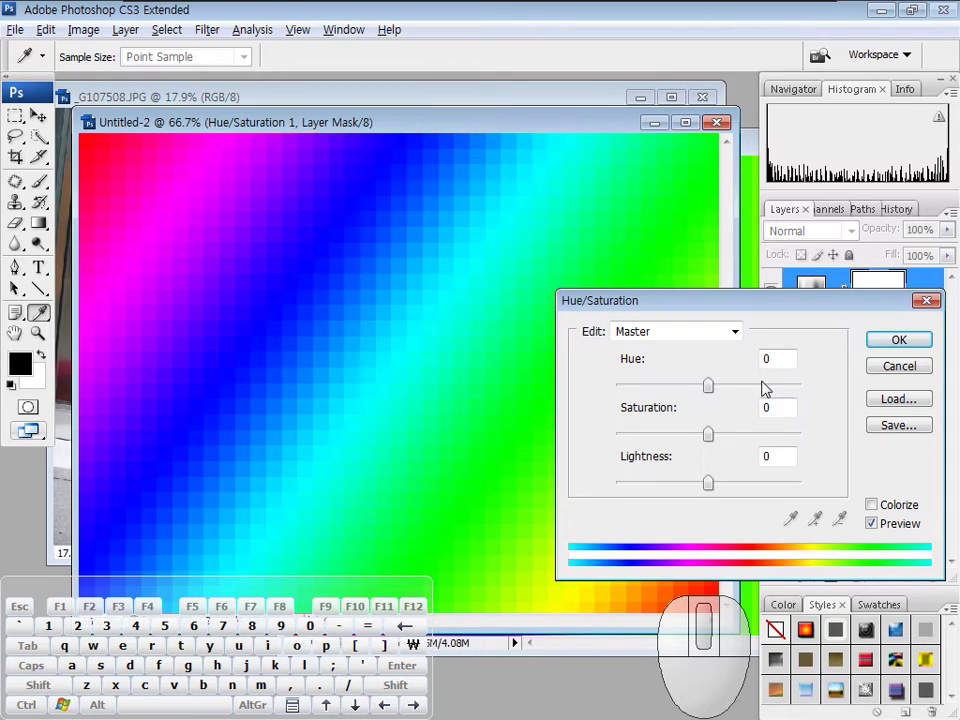
pyautogui.moveTo(618, 376)
pyautogui.mouseDown()
pyautogui.moveTo(594, 360)
pyautogui.moveTo(647, 367)
pyautogui.mouseUp()
pyautogui.moveTo(604, 412); pyautogui.dragTo(684, 418)
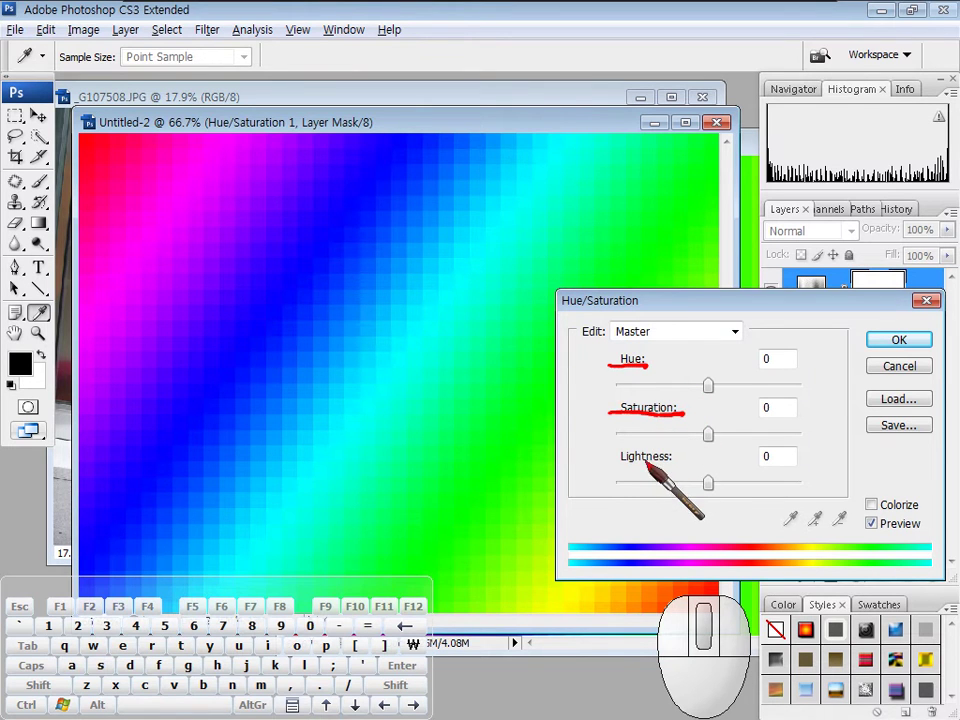
pyautogui.moveTo(612, 466)
pyautogui.mouseDown()
pyautogui.moveTo(670, 468)
pyautogui.moveTo(607, 452)
pyautogui.moveTo(680, 443)
pyautogui.moveTo(674, 465)
pyautogui.moveTo(609, 465)
pyautogui.mouseUp()
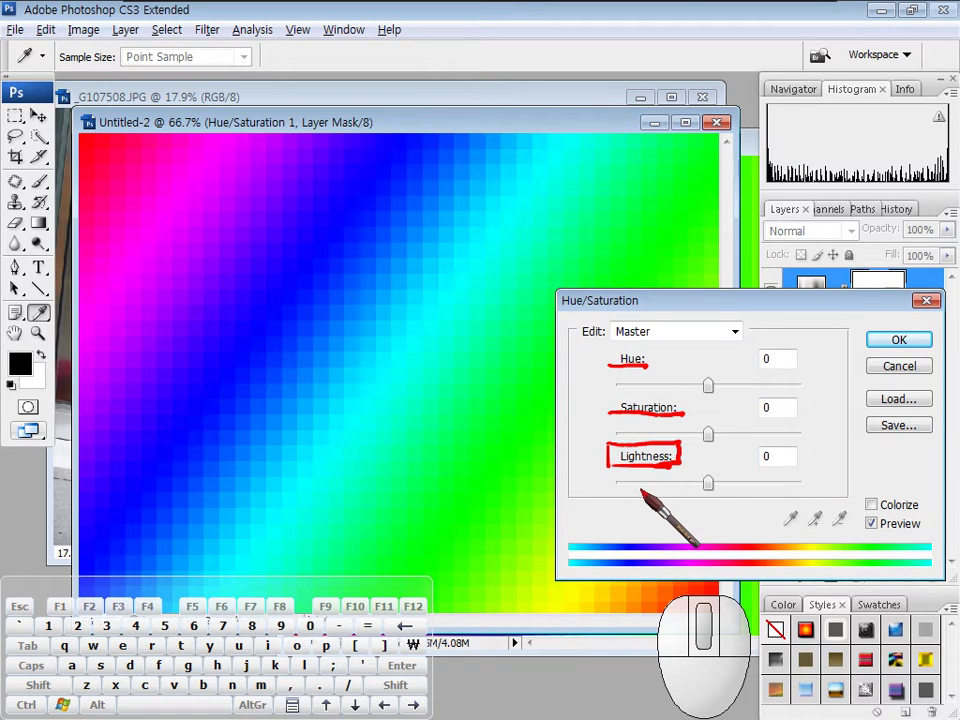
pyautogui.moveTo(614, 345)
pyautogui.mouseDown()
pyautogui.moveTo(651, 368)
pyautogui.moveTo(669, 364)
pyautogui.moveTo(640, 343)
pyautogui.moveTo(750, 336)
pyautogui.moveTo(761, 348)
pyautogui.mouseUp()
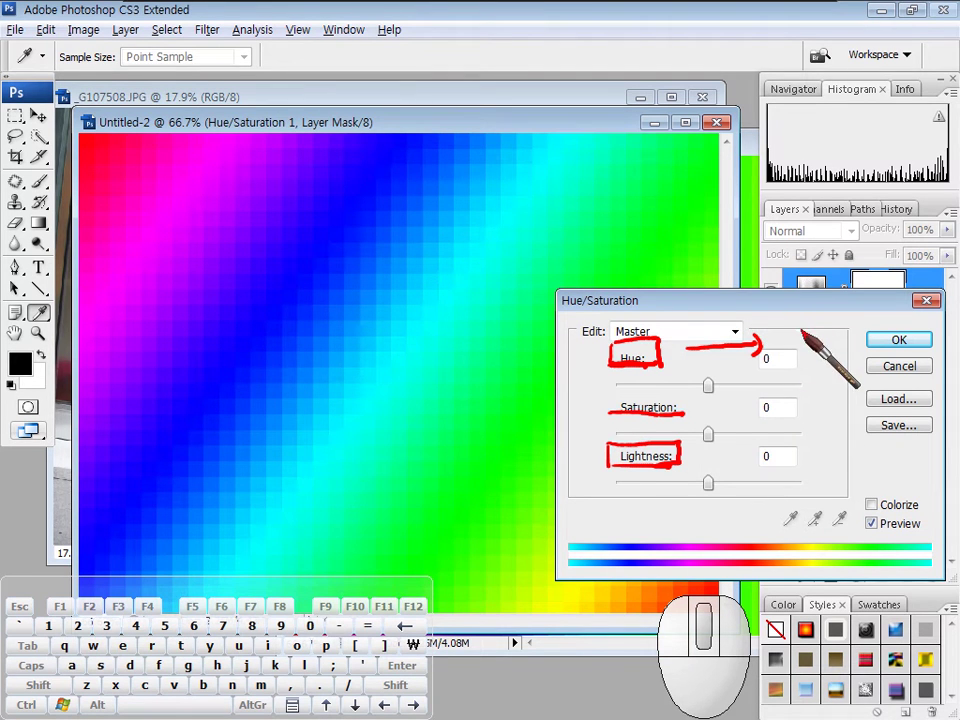
pyautogui.moveTo(803, 330)
pyautogui.mouseDown()
pyautogui.moveTo(834, 343)
pyautogui.moveTo(770, 336)
pyautogui.moveTo(845, 368)
pyautogui.mouseUp()
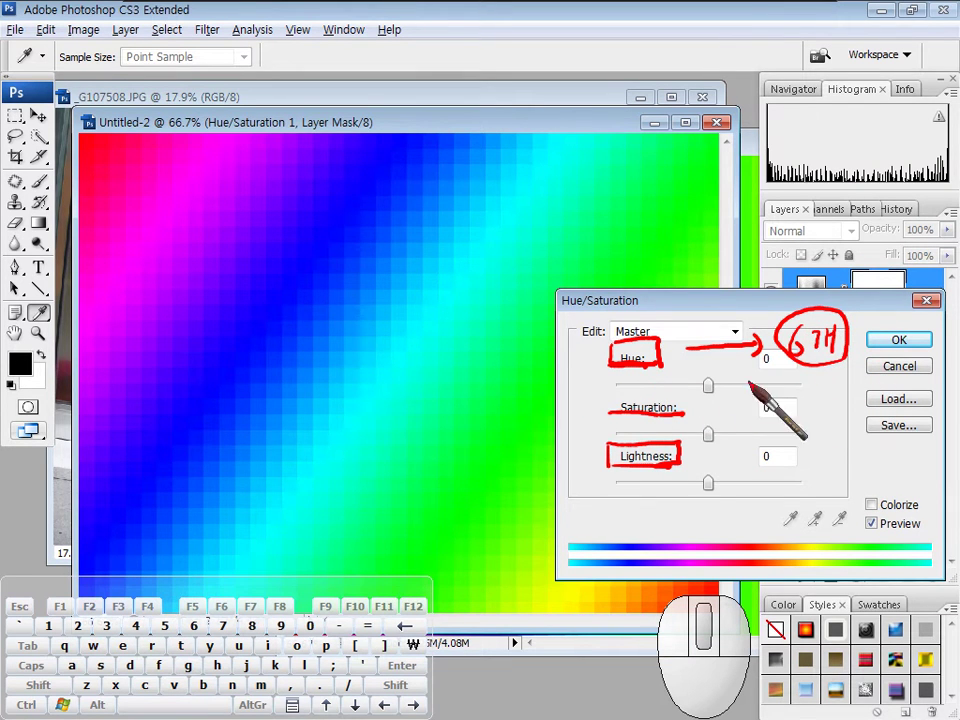
pyautogui.moveTo(823, 373)
pyautogui.mouseDown()
pyautogui.moveTo(853, 383)
pyautogui.moveTo(849, 375)
pyautogui.moveTo(849, 385)
pyautogui.moveTo(874, 354)
pyautogui.moveTo(867, 395)
pyautogui.moveTo(877, 392)
pyautogui.moveTo(867, 333)
pyautogui.moveTo(859, 400)
pyautogui.mouseUp()
pyautogui.moveTo(766, 363); pyautogui.dragTo(872, 358)
pyautogui.moveTo(807, 388)
pyautogui.mouseDown()
pyautogui.moveTo(806, 402)
pyautogui.moveTo(886, 397)
pyautogui.mouseUp()
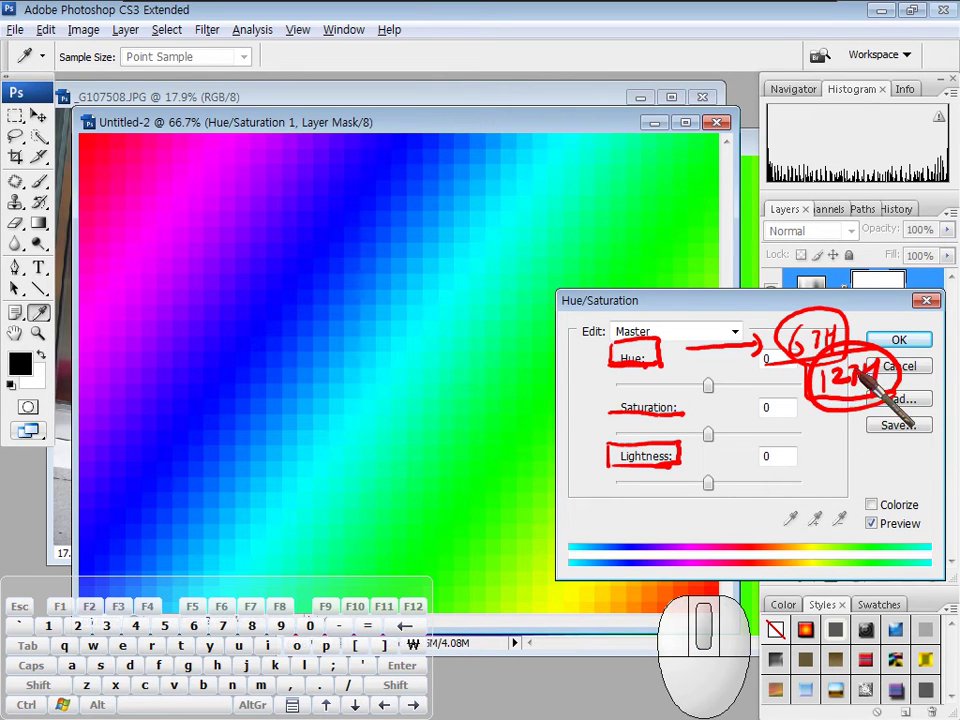
pyautogui.click(645, 373)
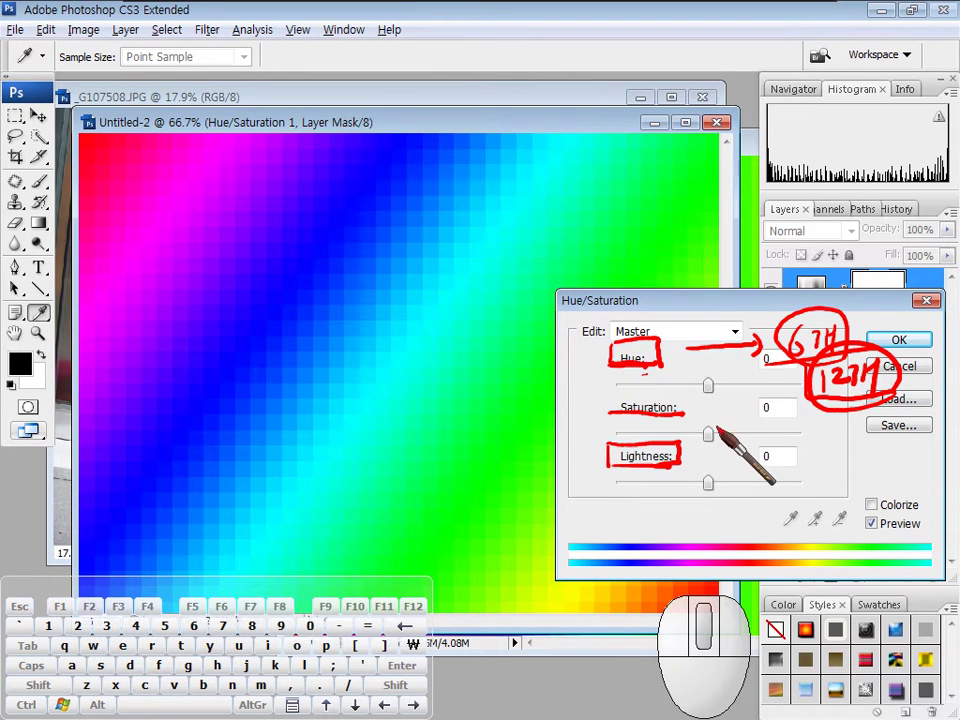
pyautogui.moveTo(737, 435)
pyautogui.mouseDown()
pyautogui.moveTo(803, 431)
pyautogui.moveTo(797, 442)
pyautogui.mouseUp()
pyautogui.moveTo(681, 436)
pyautogui.mouseDown()
pyautogui.moveTo(617, 433)
pyautogui.moveTo(630, 441)
pyautogui.mouseUp()
pyautogui.moveTo(738, 433); pyautogui.dragTo(804, 434)
pyautogui.moveTo(791, 418); pyautogui.dragTo(790, 443)
pyautogui.moveTo(681, 433)
pyautogui.mouseDown()
pyautogui.moveTo(622, 434)
pyautogui.moveTo(631, 443)
pyautogui.mouseUp()
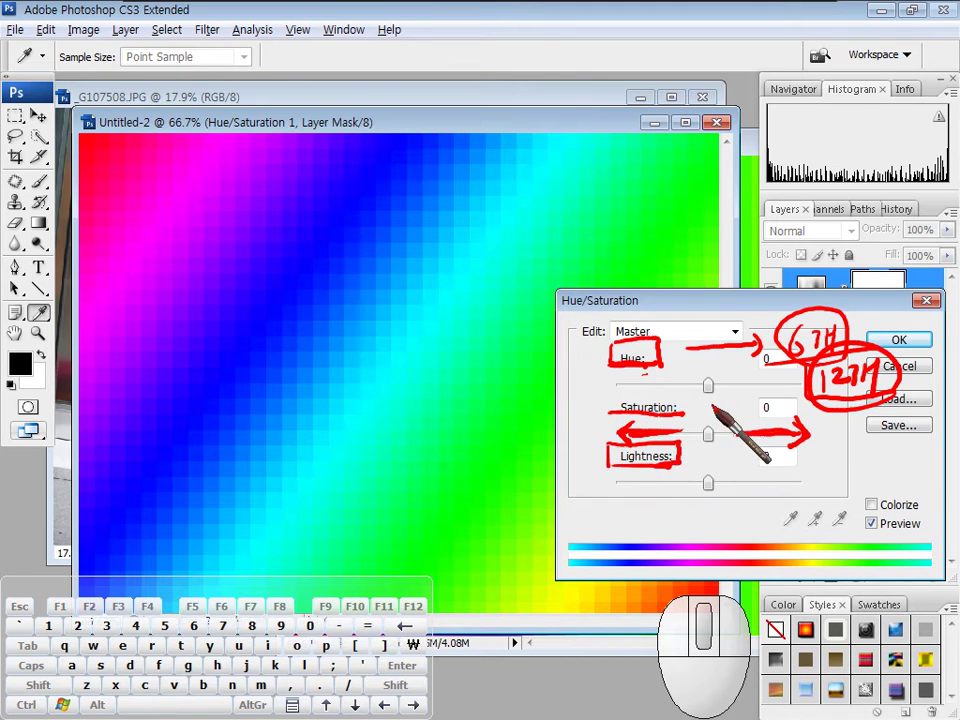
pyautogui.moveTo(693, 478); pyautogui.dragTo(639, 495)
pyautogui.moveTo(737, 487); pyautogui.dragTo(783, 487)
pyautogui.moveTo(770, 480); pyautogui.dragTo(770, 494)
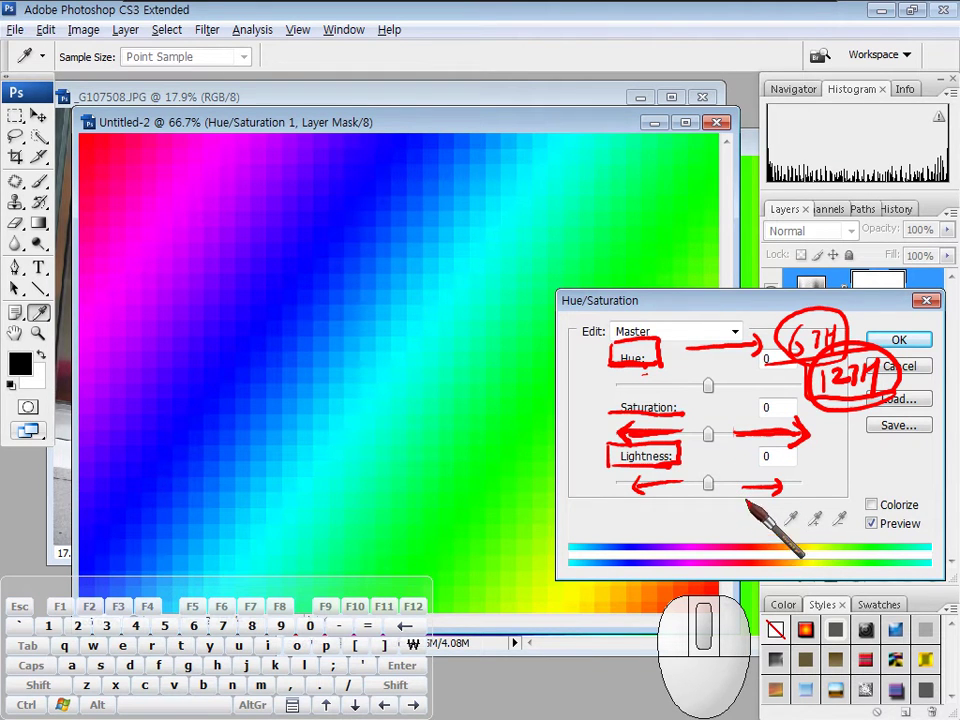
pyautogui.moveTo(813, 505)
pyautogui.mouseDown()
pyautogui.moveTo(690, 526)
pyautogui.moveTo(599, 466)
pyautogui.moveTo(601, 357)
pyautogui.moveTo(664, 312)
pyautogui.moveTo(767, 309)
pyautogui.moveTo(804, 347)
pyautogui.moveTo(827, 437)
pyautogui.moveTo(810, 500)
pyautogui.mouseUp()
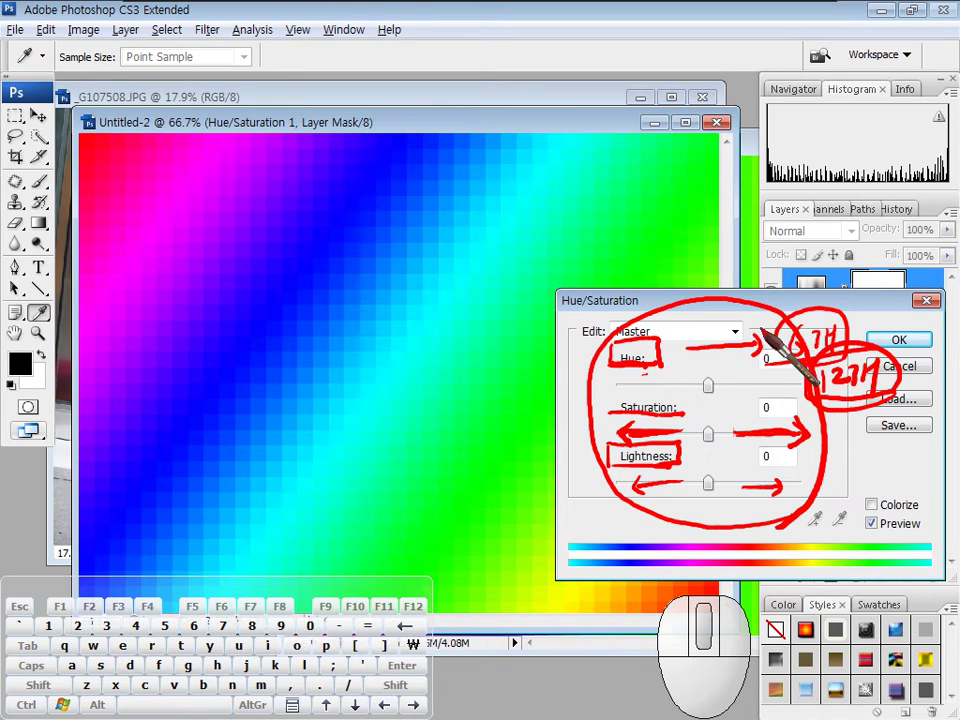
pyautogui.moveTo(626, 399)
pyautogui.mouseDown()
pyautogui.moveTo(842, 450)
pyautogui.moveTo(568, 456)
pyautogui.moveTo(716, 406)
pyautogui.mouseUp()
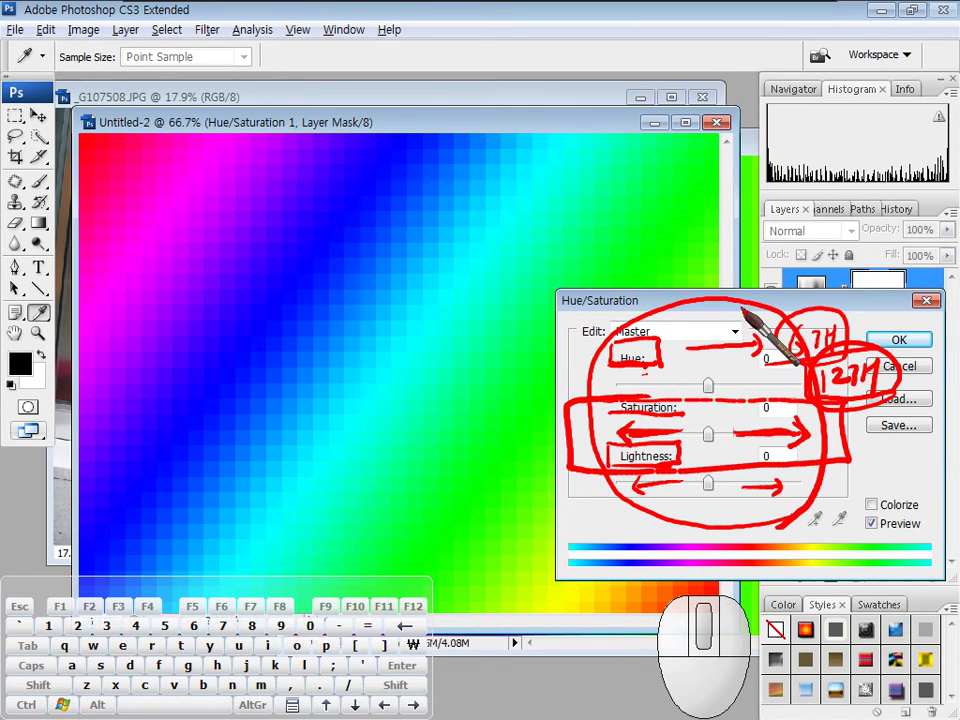
pyautogui.moveTo(748, 271); pyautogui.dragTo(814, 289)
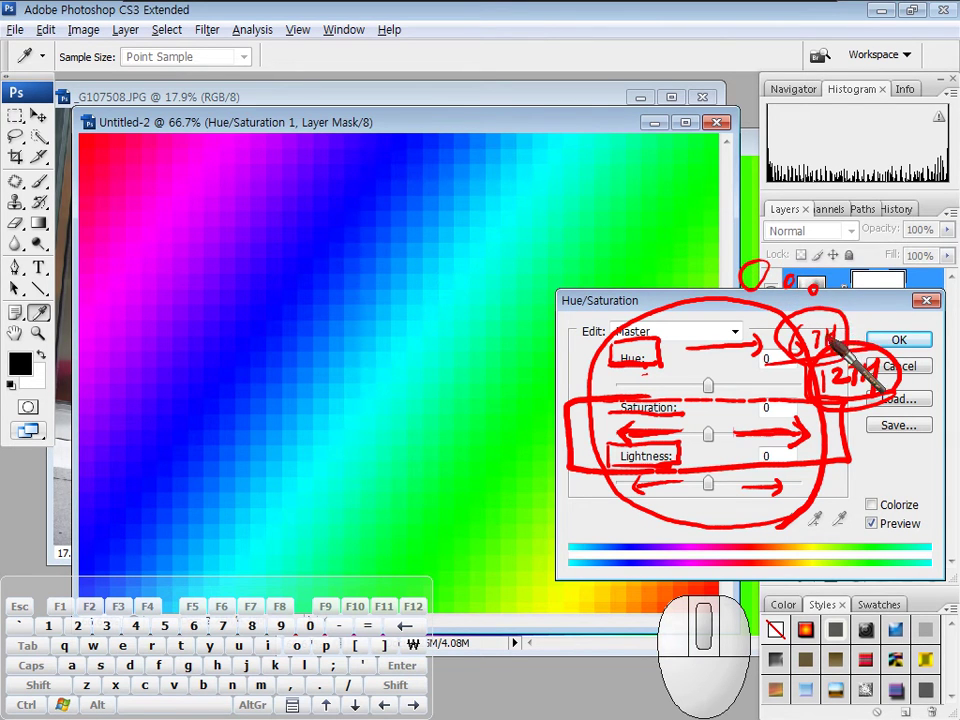
pyautogui.press('Escape')
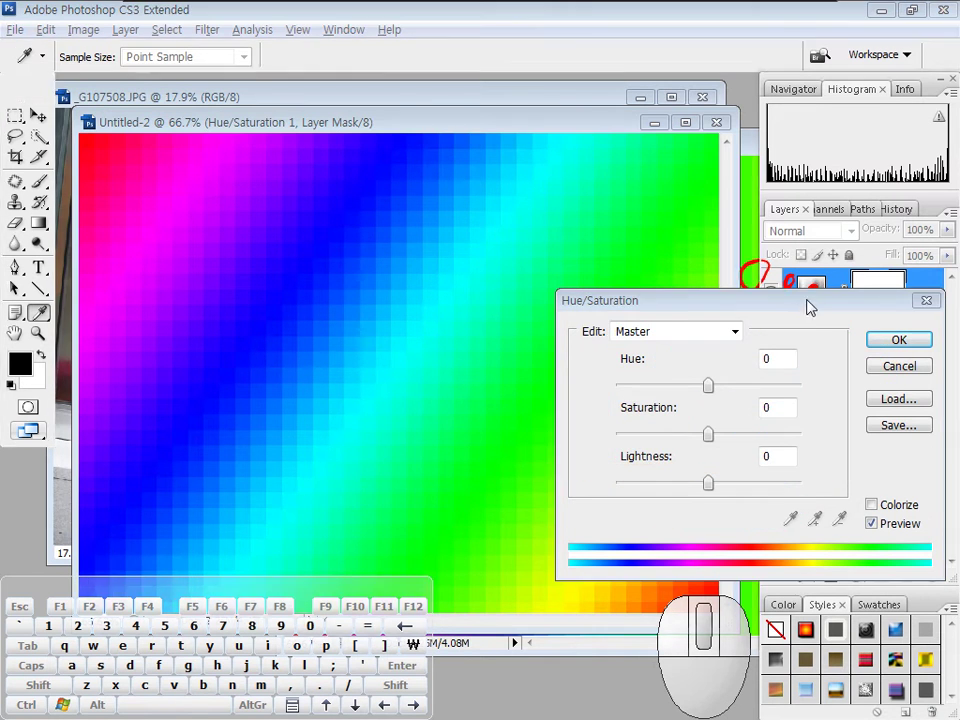
# Reposition the Hue/Saturation dialog and shift the Master hue to -3.
pyautogui.click(788, 304)
pyautogui.moveTo(795, 304)
pyautogui.mouseDown()
pyautogui.moveTo(783, 303)
pyautogui.moveTo(782, 328)
pyautogui.moveTo(802, 320)
pyautogui.mouseUp()
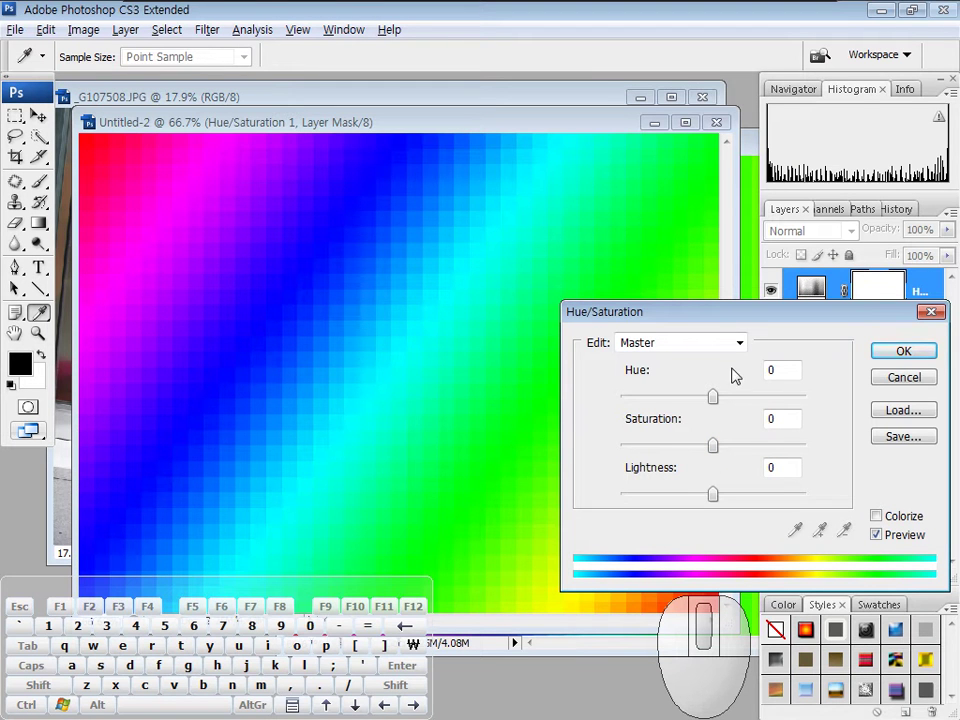
pyautogui.moveTo(712, 398)
pyautogui.mouseDown()
pyautogui.moveTo(606, 401)
pyautogui.moveTo(746, 396)
pyautogui.moveTo(836, 401)
pyautogui.moveTo(606, 401)
pyautogui.moveTo(861, 407)
pyautogui.moveTo(709, 420)
pyautogui.moveTo(585, 407)
pyautogui.moveTo(804, 420)
pyautogui.moveTo(627, 420)
pyautogui.moveTo(602, 411)
pyautogui.moveTo(842, 403)
pyautogui.moveTo(566, 399)
pyautogui.moveTo(836, 398)
pyautogui.moveTo(701, 402)
pyautogui.moveTo(647, 392)
pyautogui.moveTo(604, 403)
pyautogui.moveTo(658, 392)
pyautogui.moveTo(831, 399)
pyautogui.moveTo(710, 400)
pyautogui.mouseUp()
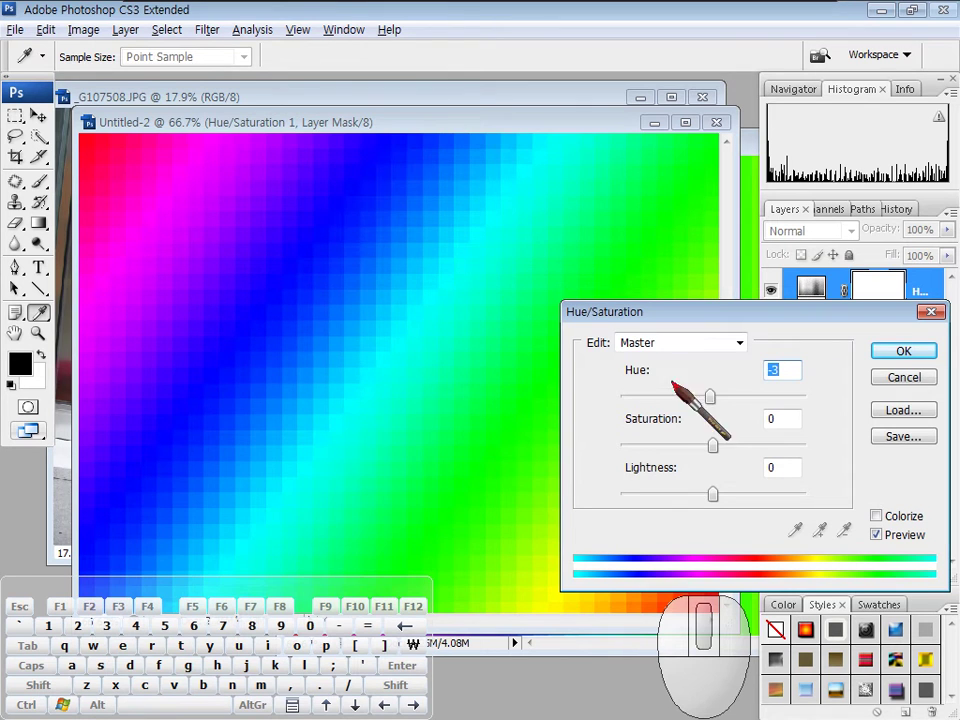
pyautogui.moveTo(678, 345)
pyautogui.mouseDown()
pyautogui.moveTo(801, 350)
pyautogui.moveTo(829, 401)
pyautogui.moveTo(825, 478)
pyautogui.moveTo(748, 512)
pyautogui.moveTo(657, 469)
pyautogui.moveTo(653, 394)
pyautogui.moveTo(683, 342)
pyautogui.mouseUp()
pyautogui.moveTo(731, 318); pyautogui.dragTo(746, 340)
pyautogui.moveTo(808, 350); pyautogui.dragTo(824, 409)
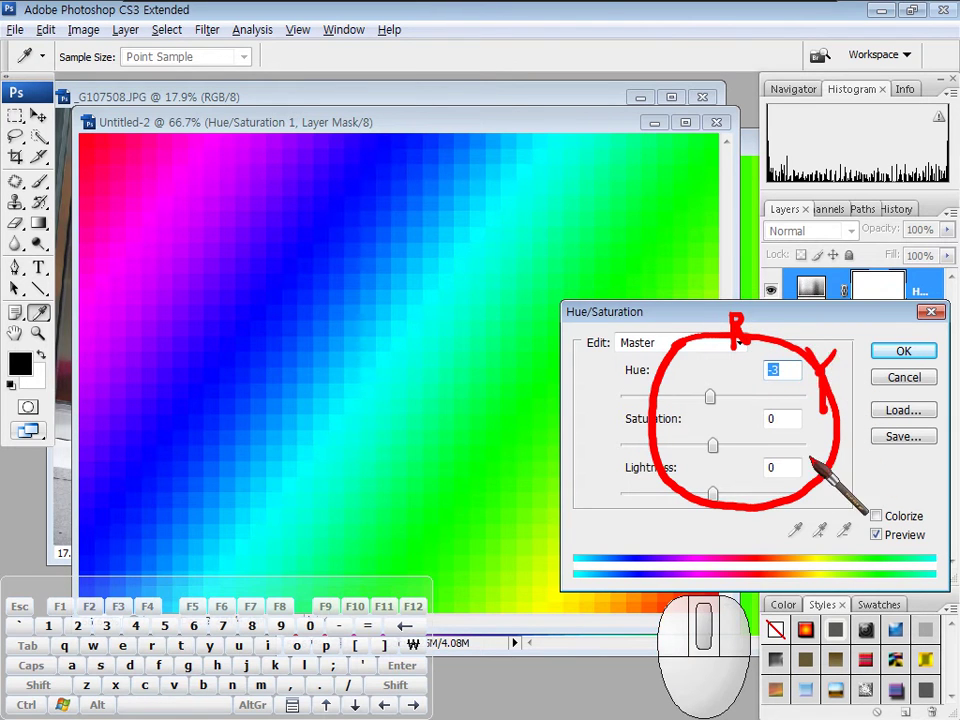
pyautogui.moveTo(802, 456); pyautogui.dragTo(808, 492)
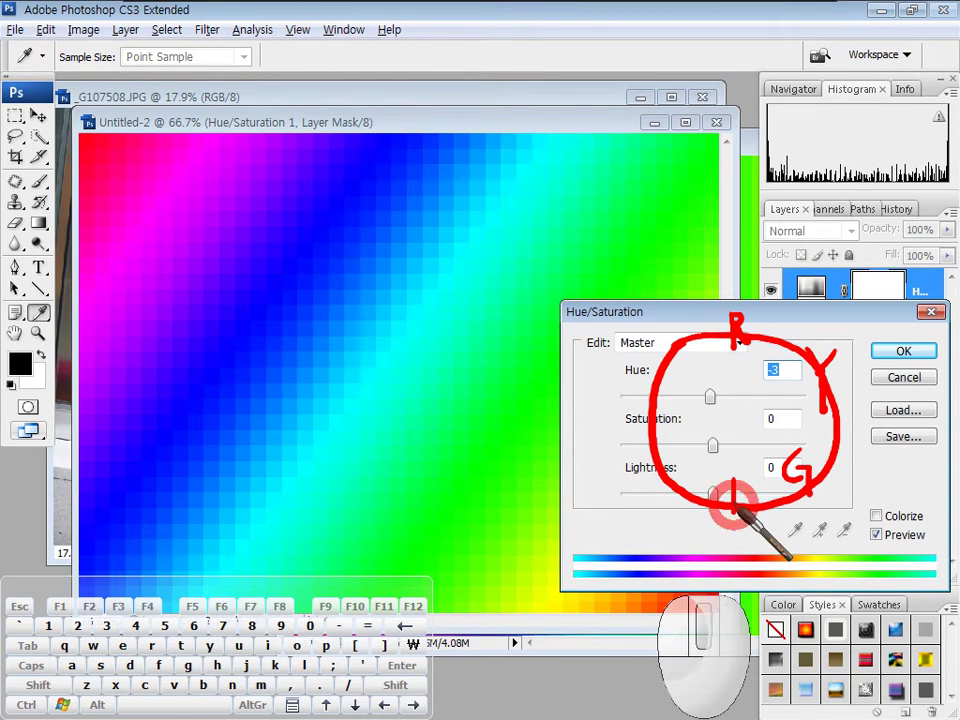
pyautogui.moveTo(735, 500)
pyautogui.mouseDown()
pyautogui.moveTo(746, 478)
pyautogui.moveTo(757, 480)
pyautogui.mouseUp()
pyautogui.moveTo(662, 480)
pyautogui.mouseDown()
pyautogui.moveTo(677, 456)
pyautogui.moveTo(672, 476)
pyautogui.mouseUp()
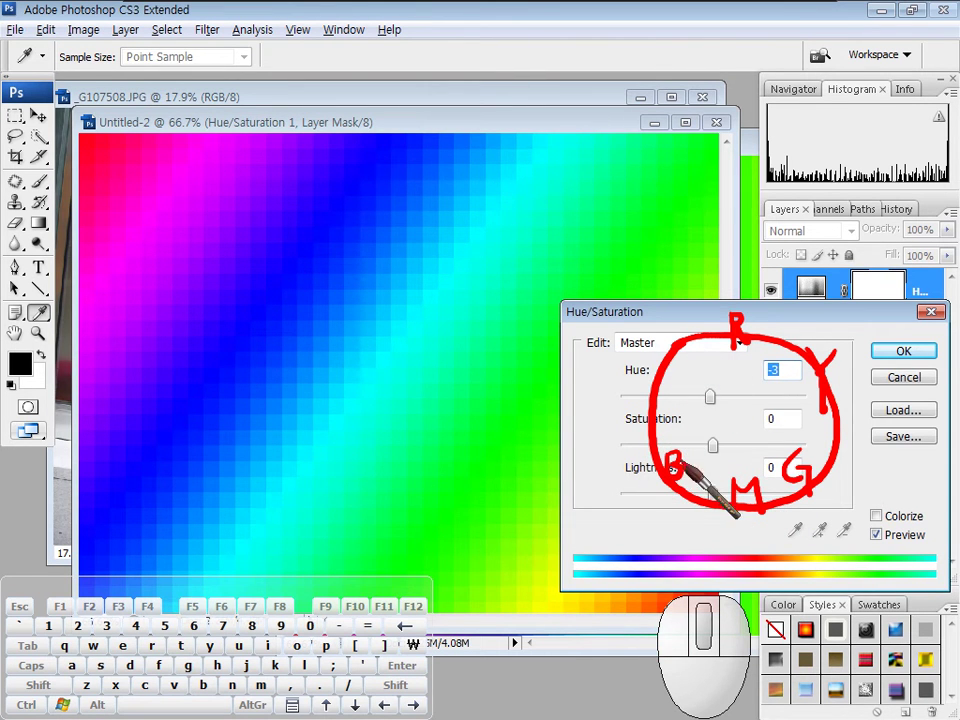
pyautogui.moveTo(741, 480)
pyautogui.mouseDown()
pyautogui.moveTo(733, 494)
pyautogui.moveTo(760, 467)
pyautogui.moveTo(748, 503)
pyautogui.mouseUp()
pyautogui.moveTo(668, 371)
pyautogui.mouseDown()
pyautogui.moveTo(667, 395)
pyautogui.moveTo(691, 396)
pyautogui.mouseUp()
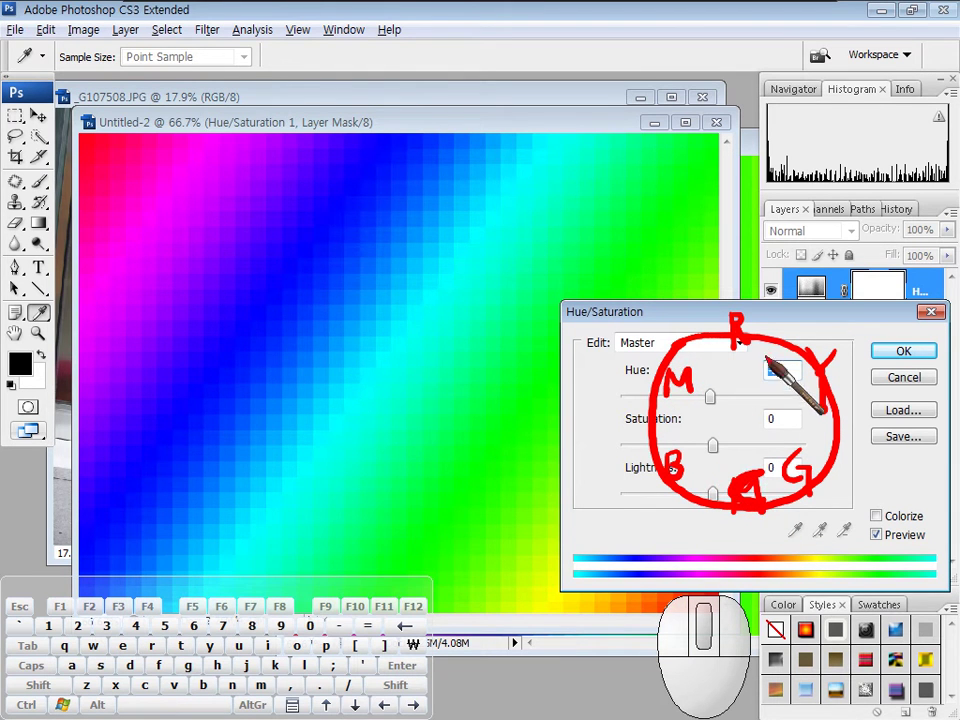
pyautogui.moveTo(610, 556)
pyautogui.mouseDown()
pyautogui.moveTo(754, 549)
pyautogui.moveTo(921, 574)
pyautogui.moveTo(587, 587)
pyautogui.moveTo(594, 556)
pyautogui.mouseUp()
pyautogui.moveTo(765, 354)
pyautogui.mouseDown()
pyautogui.moveTo(800, 384)
pyautogui.moveTo(811, 421)
pyautogui.moveTo(776, 485)
pyautogui.moveTo(719, 502)
pyautogui.moveTo(686, 460)
pyautogui.moveTo(679, 418)
pyautogui.moveTo(695, 376)
pyautogui.moveTo(718, 358)
pyautogui.moveTo(745, 340)
pyautogui.mouseUp()
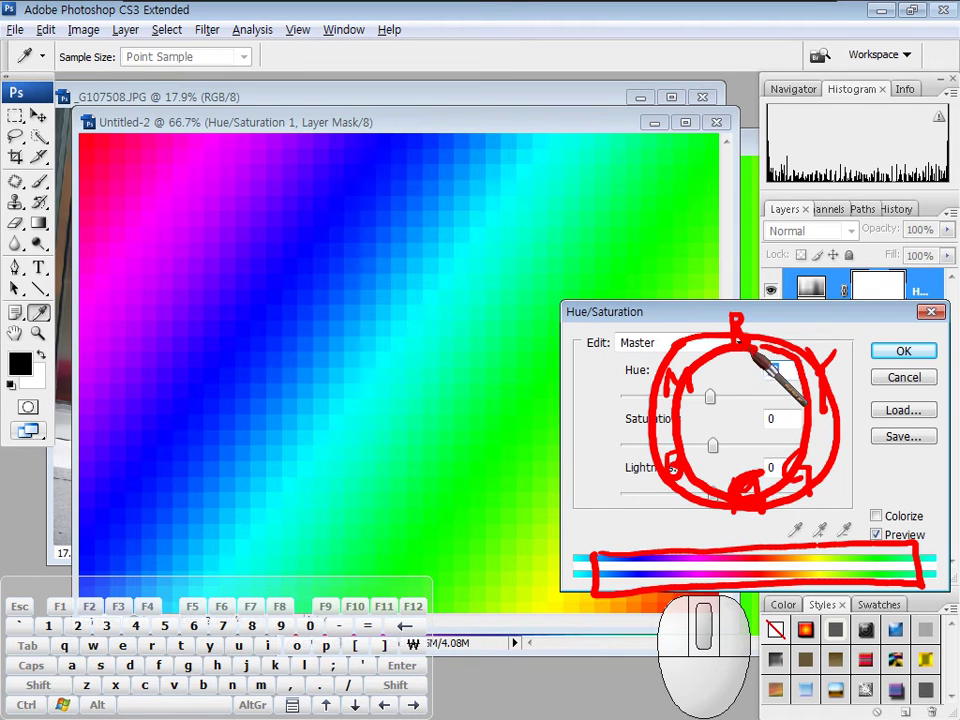
pyautogui.moveTo(765, 352)
pyautogui.mouseDown()
pyautogui.moveTo(799, 418)
pyautogui.moveTo(797, 451)
pyautogui.mouseUp()
pyautogui.press('Escape')
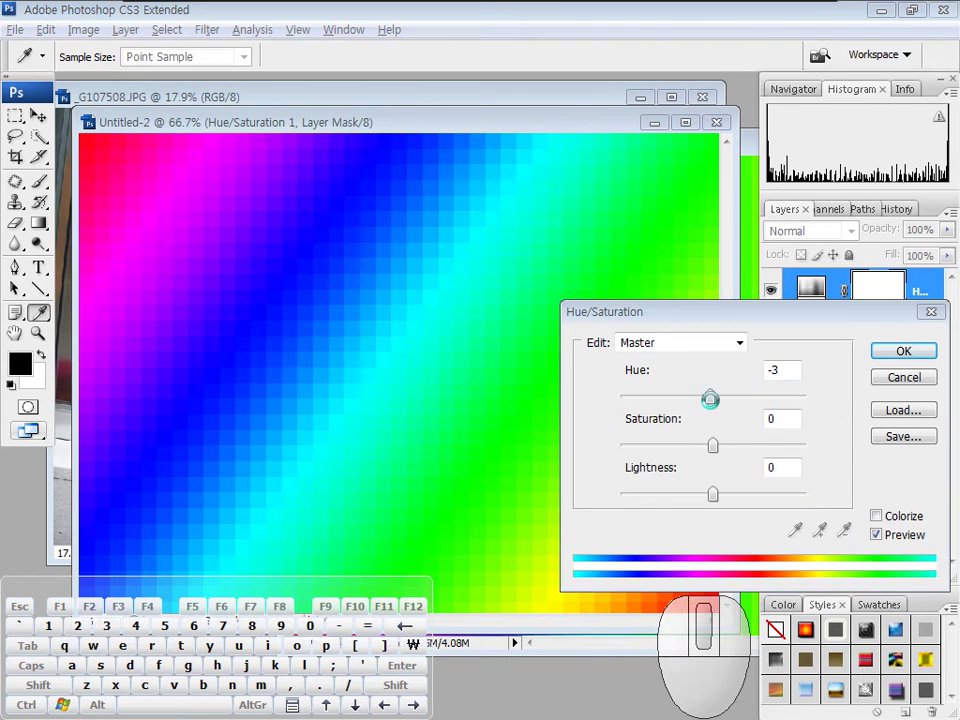
# Shift the Master hue to -180 and compare red with its shifted colour in the two spectrum bars and the image.
pyautogui.click(710, 399)
pyautogui.moveTo(710, 400); pyautogui.dragTo(620, 397)
pyautogui.click(716, 400)
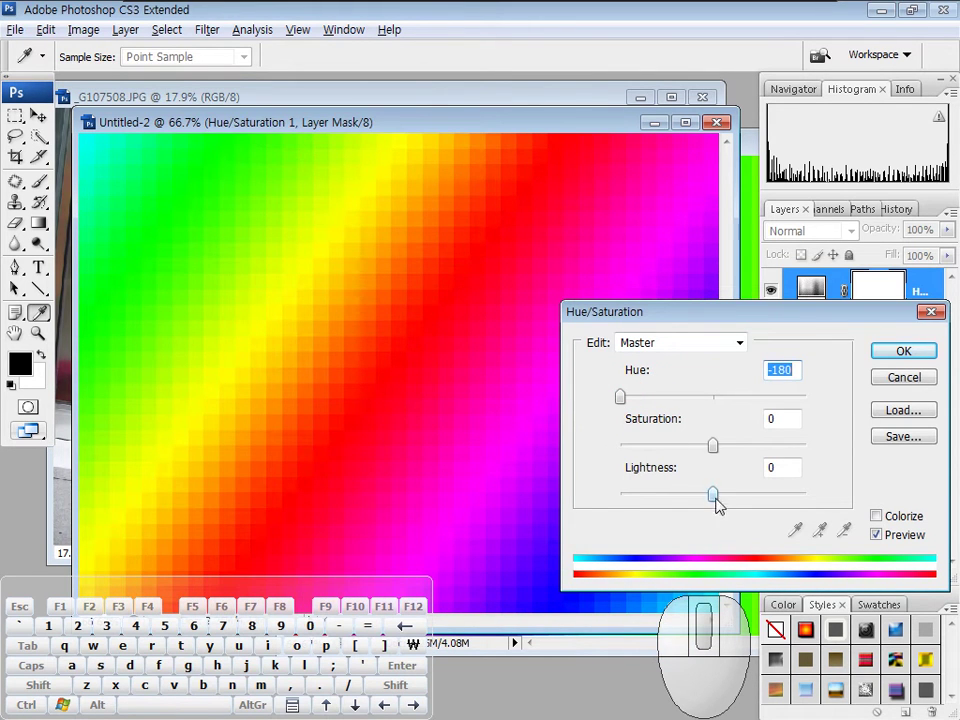
pyautogui.click(748, 576)
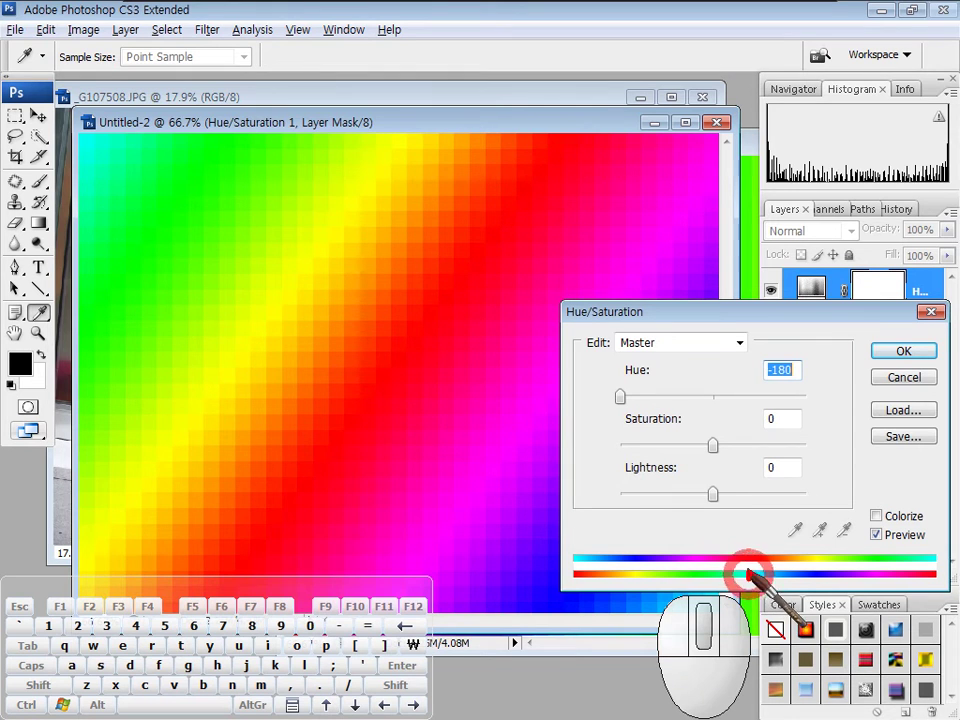
pyautogui.moveTo(826, 324); pyautogui.dragTo(826, 356)
pyautogui.moveTo(822, 324); pyautogui.dragTo(846, 357)
pyautogui.moveTo(850, 497); pyautogui.dragTo(846, 519)
pyautogui.moveTo(96, 140)
pyautogui.mouseDown()
pyautogui.moveTo(87, 146)
pyautogui.moveTo(95, 138)
pyautogui.moveTo(101, 150)
pyautogui.mouseUp()
pyautogui.moveTo(749, 556); pyautogui.dragTo(755, 579)
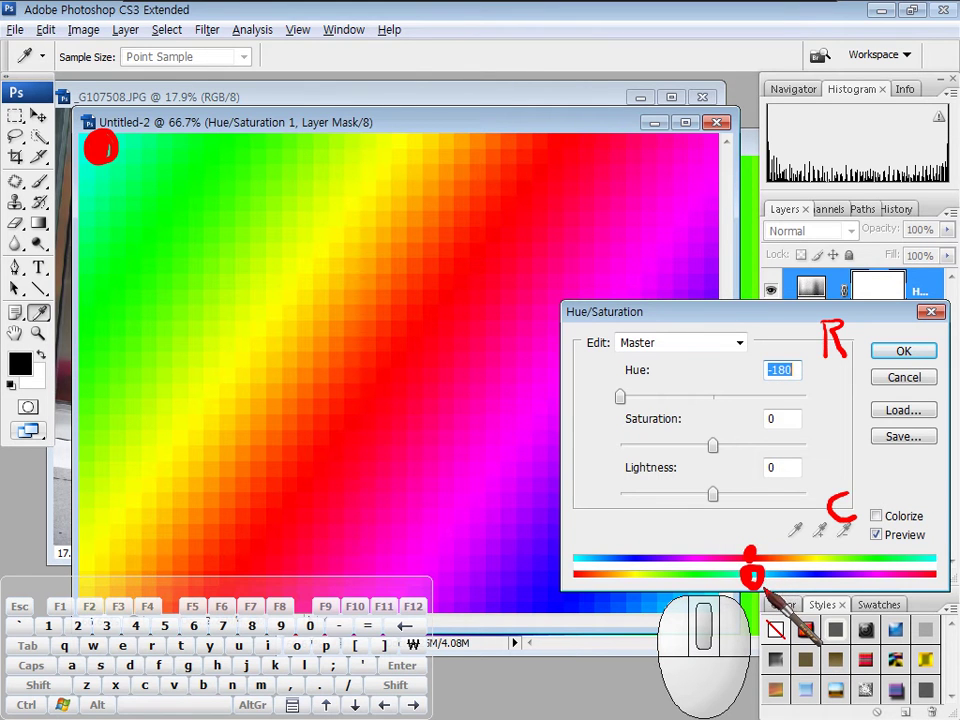
pyautogui.press('Escape')
# Set the Master hue to -116 and compare the original and shifted colours below red in the spectrum bars.
pyautogui.moveTo(621, 397); pyautogui.dragTo(643, 395)
pyautogui.click(757, 556)
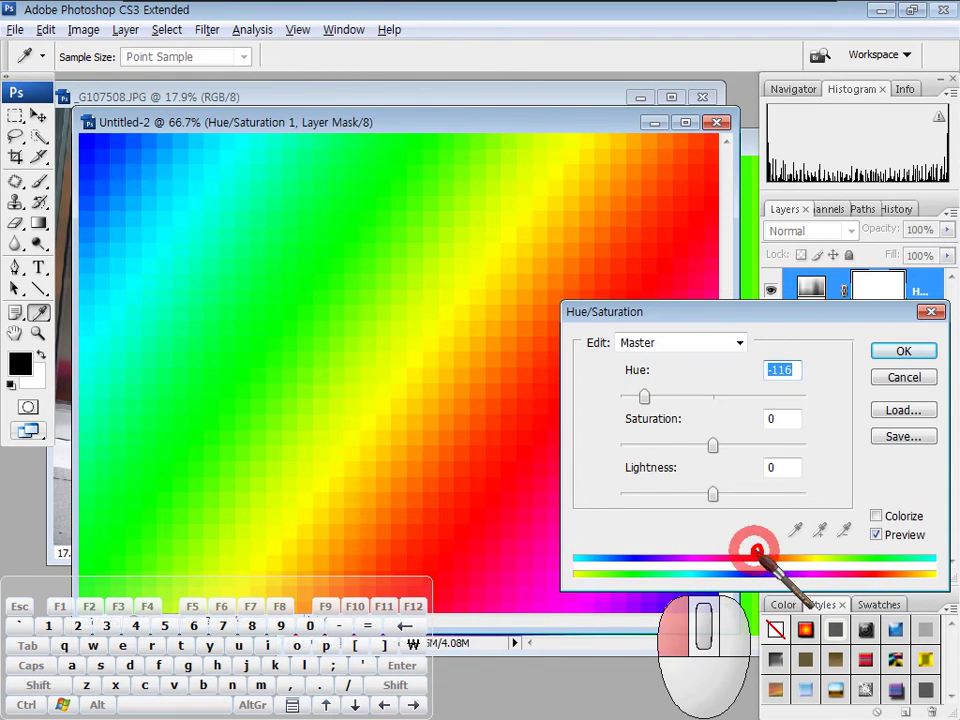
pyautogui.moveTo(739, 535)
pyautogui.mouseDown()
pyautogui.moveTo(776, 534)
pyautogui.moveTo(775, 558)
pyautogui.mouseUp()
pyautogui.moveTo(602, 558); pyautogui.dragTo(796, 560)
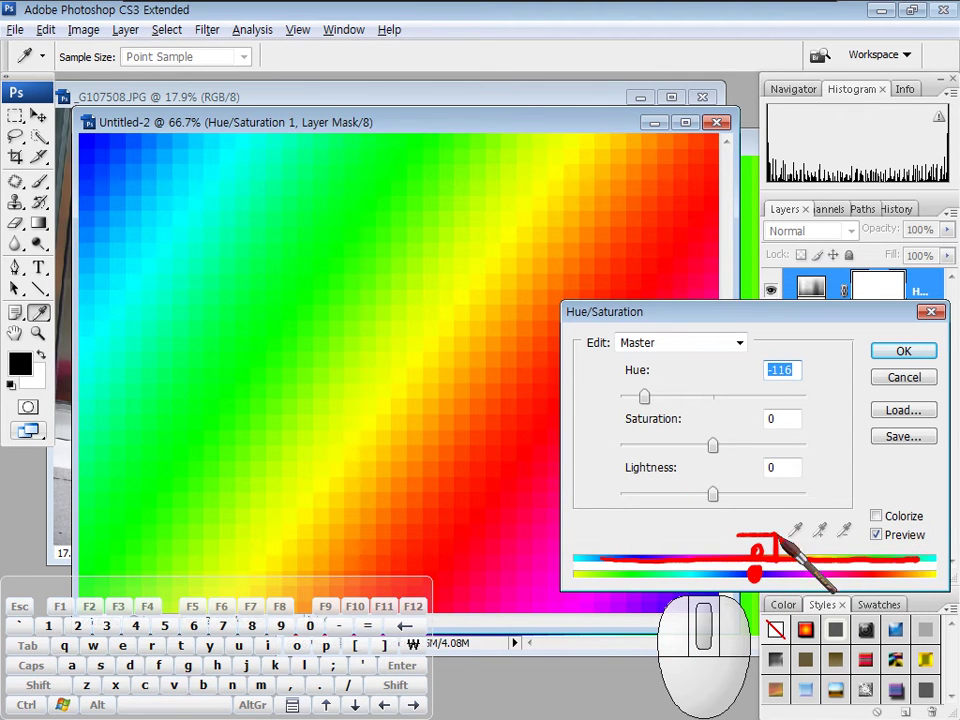
pyautogui.click(648, 402)
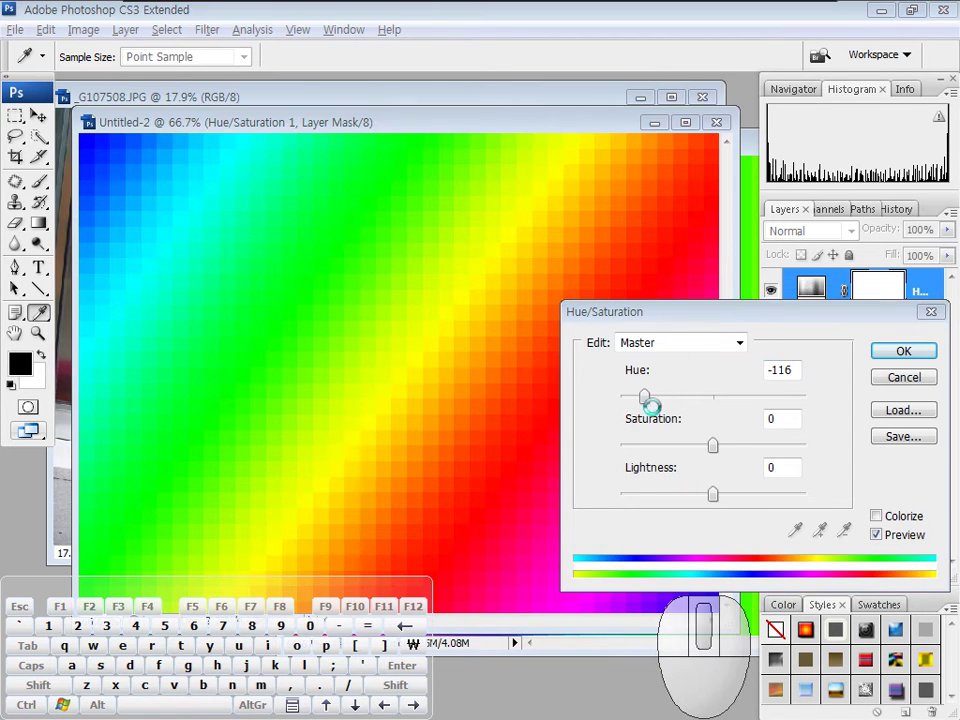
pyautogui.click(752, 557)
pyautogui.click(754, 573)
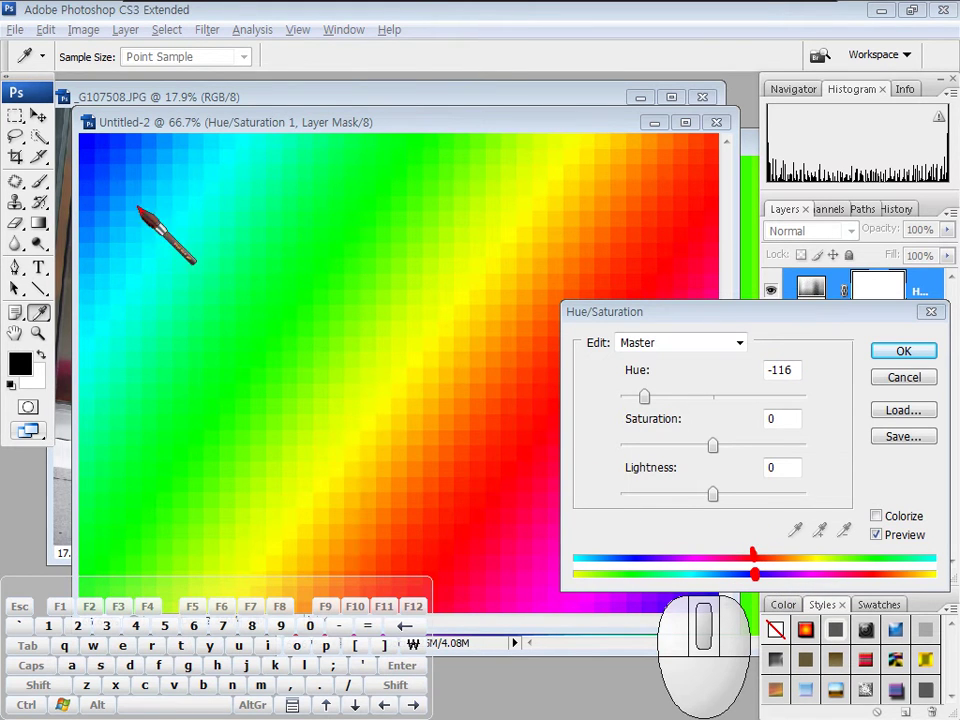
pyautogui.moveTo(129, 134)
pyautogui.mouseDown()
pyautogui.moveTo(121, 194)
pyautogui.moveTo(128, 156)
pyautogui.moveTo(128, 167)
pyautogui.mouseUp()
pyautogui.moveTo(737, 568)
pyautogui.mouseDown()
pyautogui.moveTo(738, 583)
pyautogui.moveTo(773, 569)
pyautogui.moveTo(786, 582)
pyautogui.moveTo(731, 585)
pyautogui.mouseUp()
pyautogui.press('Escape')
# Try a Master hue of -44, check the colour it assigns to red, and bring the hue back to -2.
pyautogui.moveTo(645, 397); pyautogui.dragTo(671, 397)
pyautogui.moveTo(756, 552); pyautogui.dragTo(754, 578)
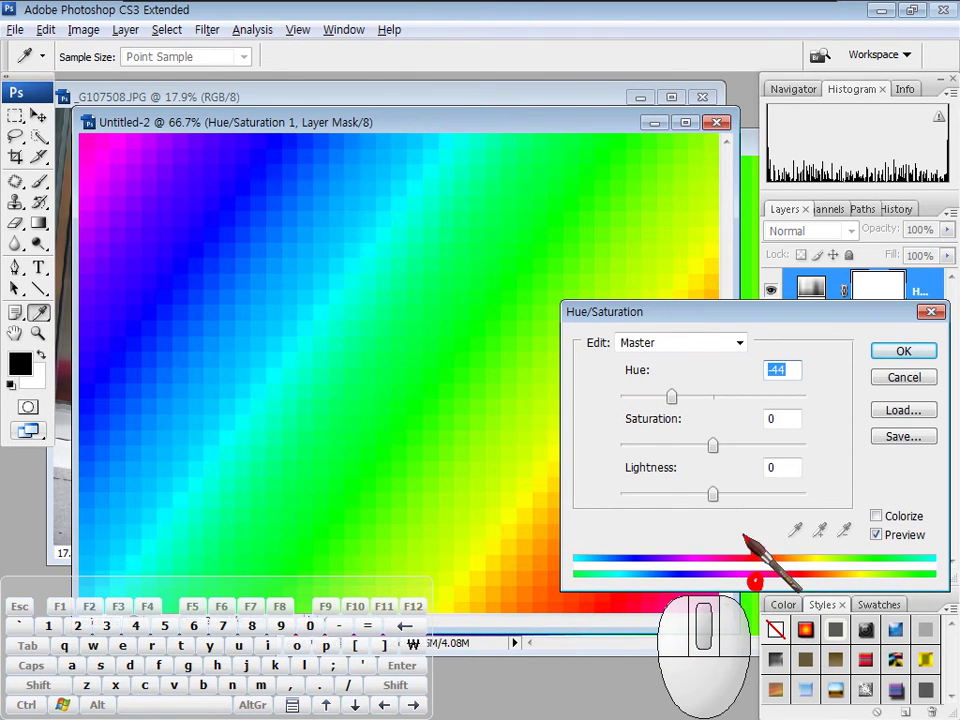
pyautogui.click(671, 397)
pyautogui.moveTo(671, 397); pyautogui.dragTo(714, 399)
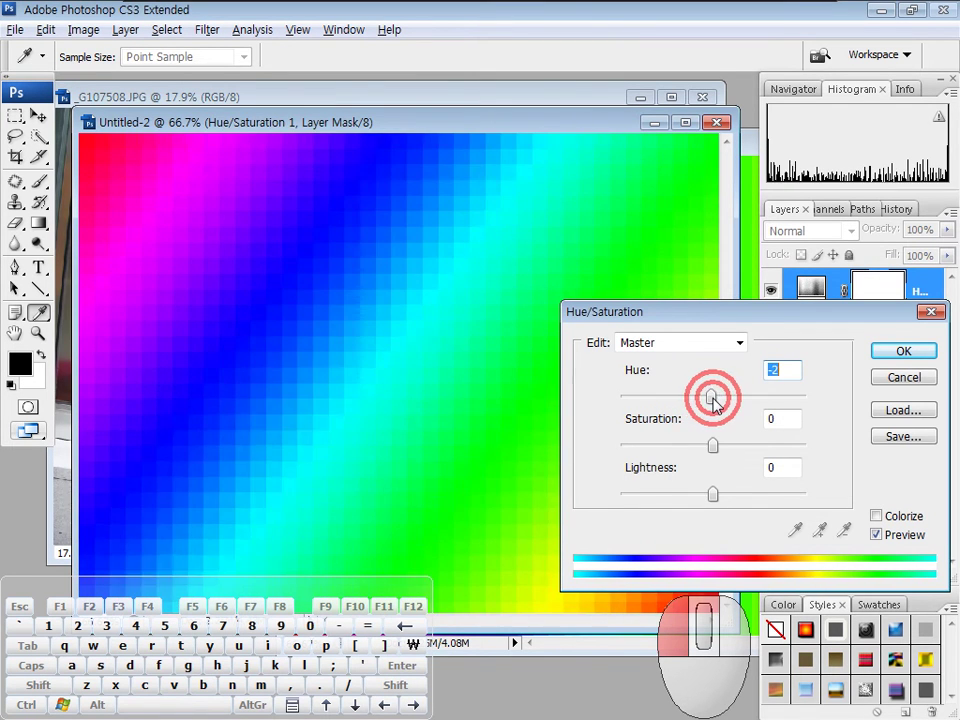
pyautogui.click(759, 557)
# Set the Master hue to +71 and compare the shifted image colours with the two spectrum bars.
pyautogui.moveTo(713, 396)
pyautogui.mouseDown()
pyautogui.moveTo(760, 394)
pyautogui.moveTo(768, 404)
pyautogui.mouseUp()
pyautogui.click(763, 568)
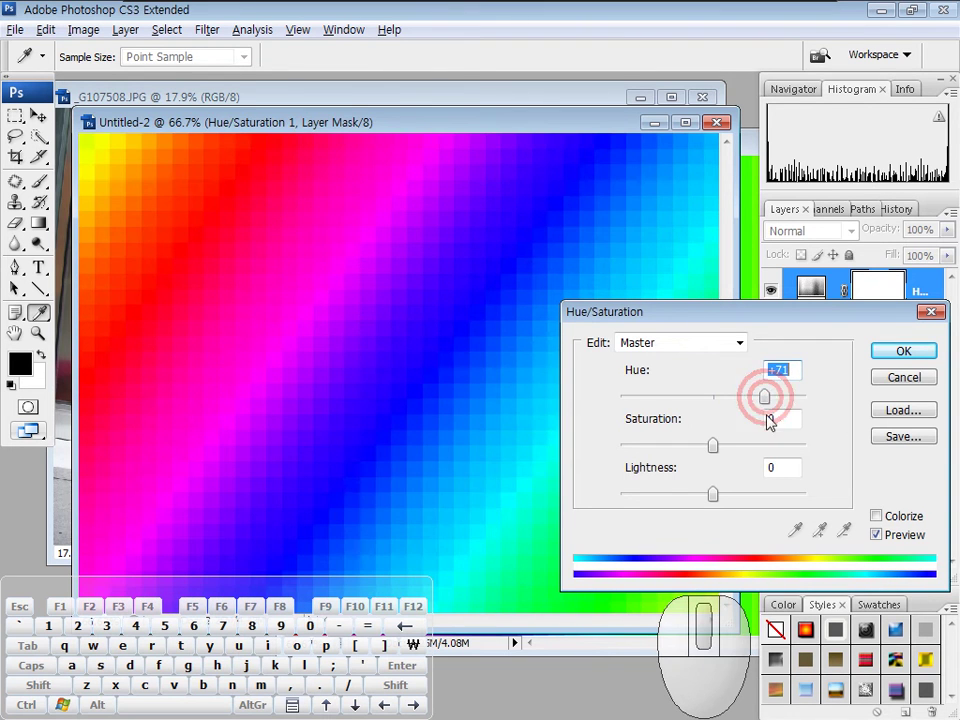
pyautogui.click(754, 548)
pyautogui.moveTo(754, 557); pyautogui.dragTo(751, 545)
pyautogui.moveTo(190, 160); pyautogui.dragTo(228, 137)
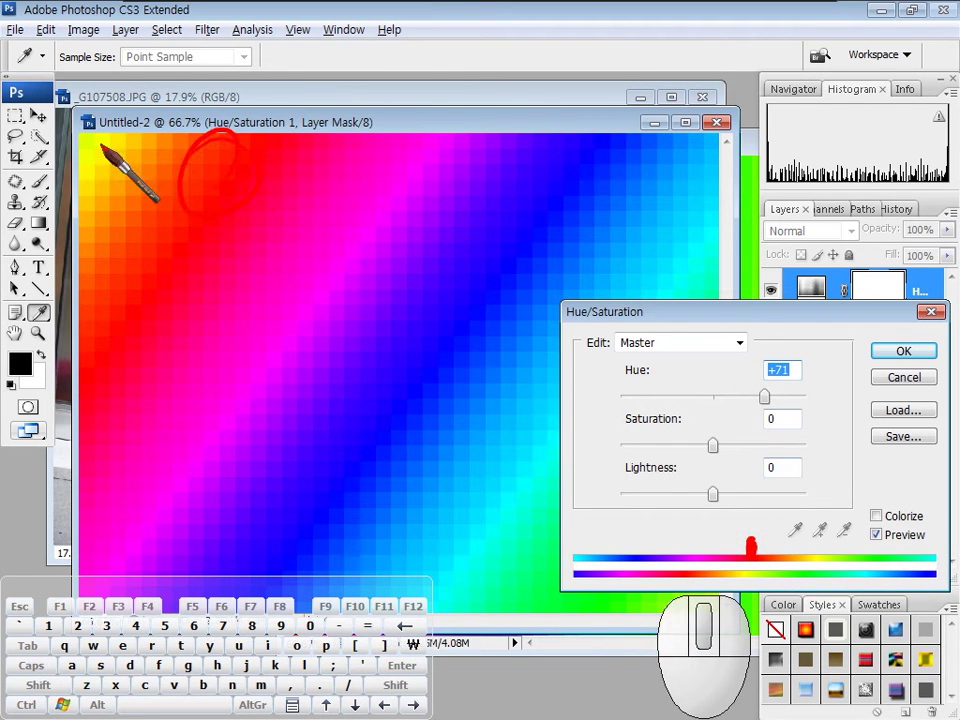
pyautogui.moveTo(132, 114); pyautogui.dragTo(146, 120)
pyautogui.moveTo(750, 568); pyautogui.dragTo(752, 588)
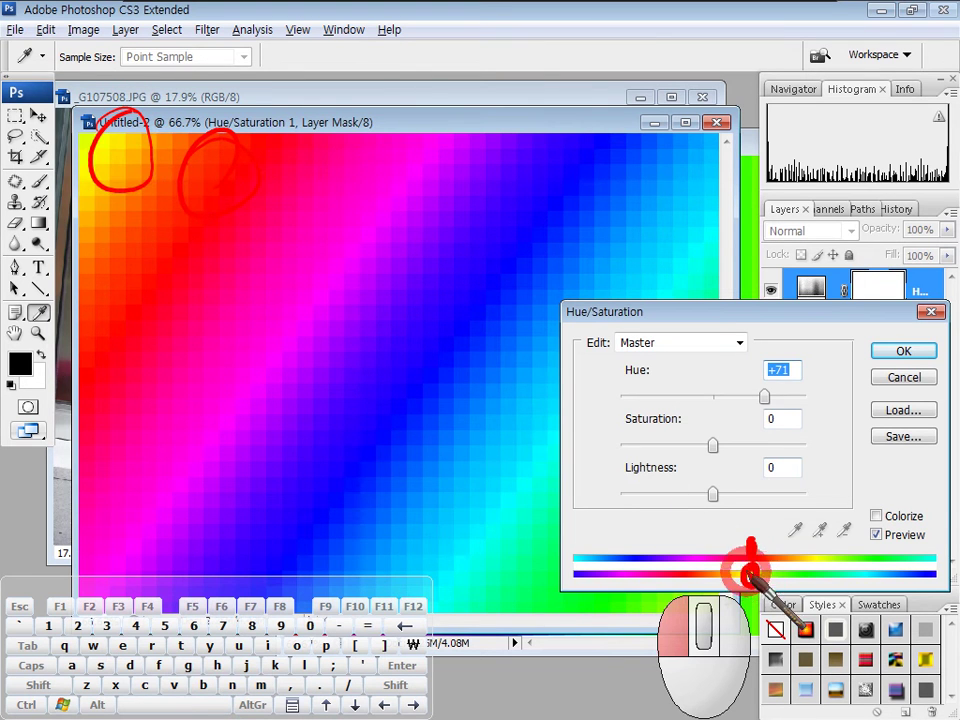
# Raise the Master hue in stages to +180 and compare red with its shifted colour in the spectrum bars.
pyautogui.click(765, 397)
pyautogui.moveTo(765, 397); pyautogui.dragTo(793, 397)
pyautogui.moveTo(747, 542); pyautogui.dragTo(751, 596)
pyautogui.press('Escape')
pyautogui.moveTo(795, 402); pyautogui.dragTo(812, 397)
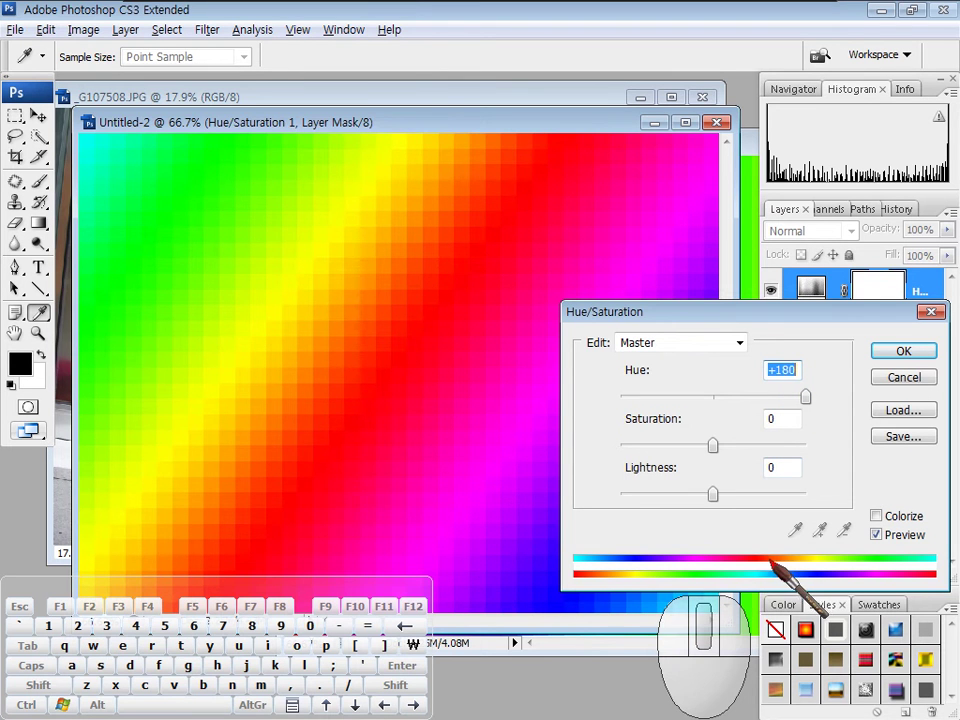
pyautogui.moveTo(771, 552); pyautogui.dragTo(773, 591)
pyautogui.press('Escape')
# Return the Master hue to the middle of its range and cancel the Hue/Saturation adjustment.
pyautogui.moveTo(807, 397)
pyautogui.mouseDown()
pyautogui.moveTo(587, 409)
pyautogui.moveTo(831, 399)
pyautogui.moveTo(602, 403)
pyautogui.moveTo(827, 401)
pyautogui.moveTo(712, 398)
pyautogui.mouseUp()
pyautogui.click(905, 379)
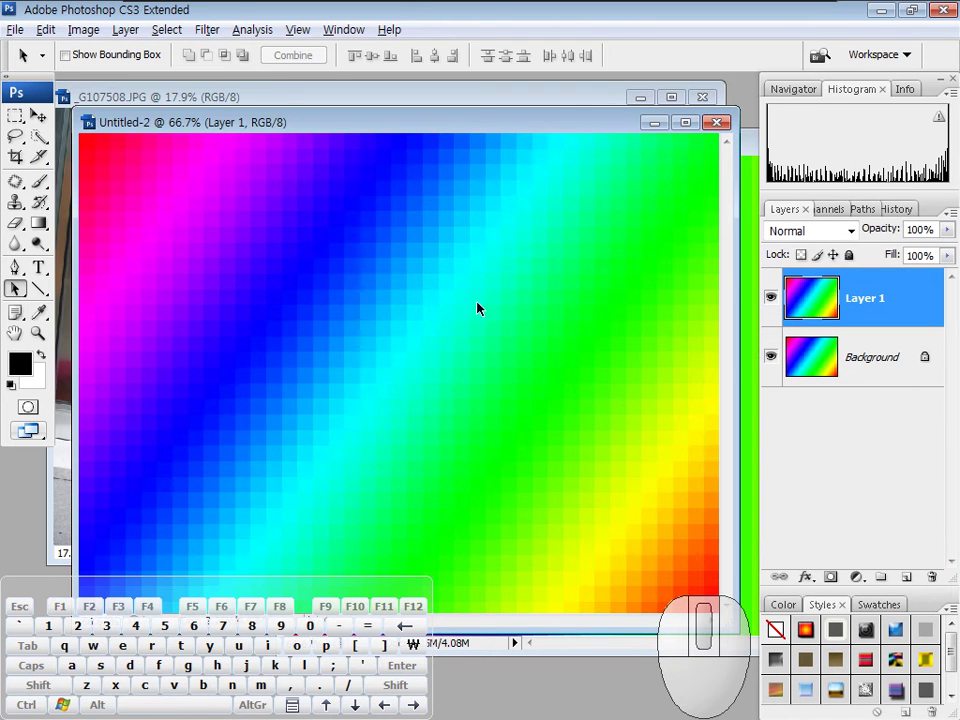
# Fill Layer 1 with an angle-style rainbow gradient running from near the canvas centre to its upper-right corner.
pyautogui.click(40, 224)
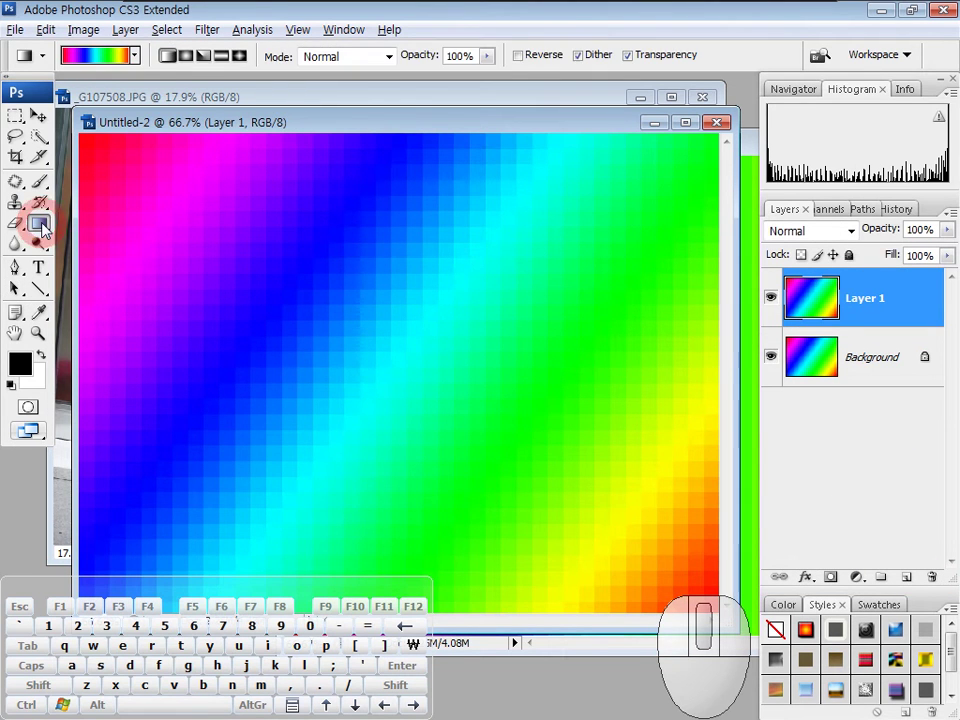
pyautogui.click(136, 57)
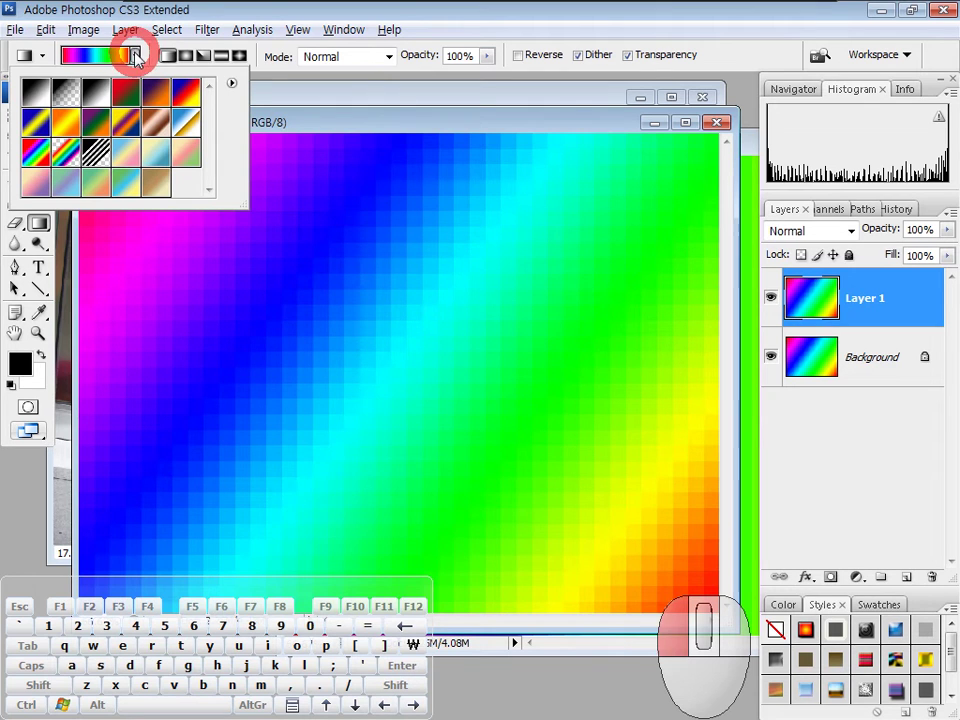
pyautogui.click(200, 56)
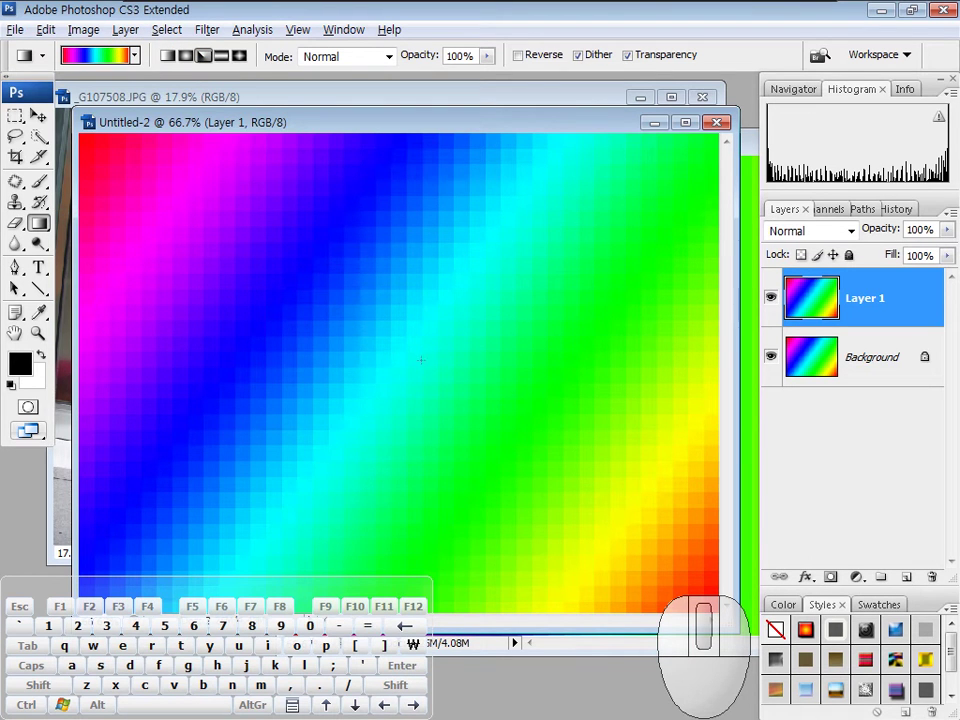
pyautogui.moveTo(415, 370); pyautogui.dragTo(712, 142)
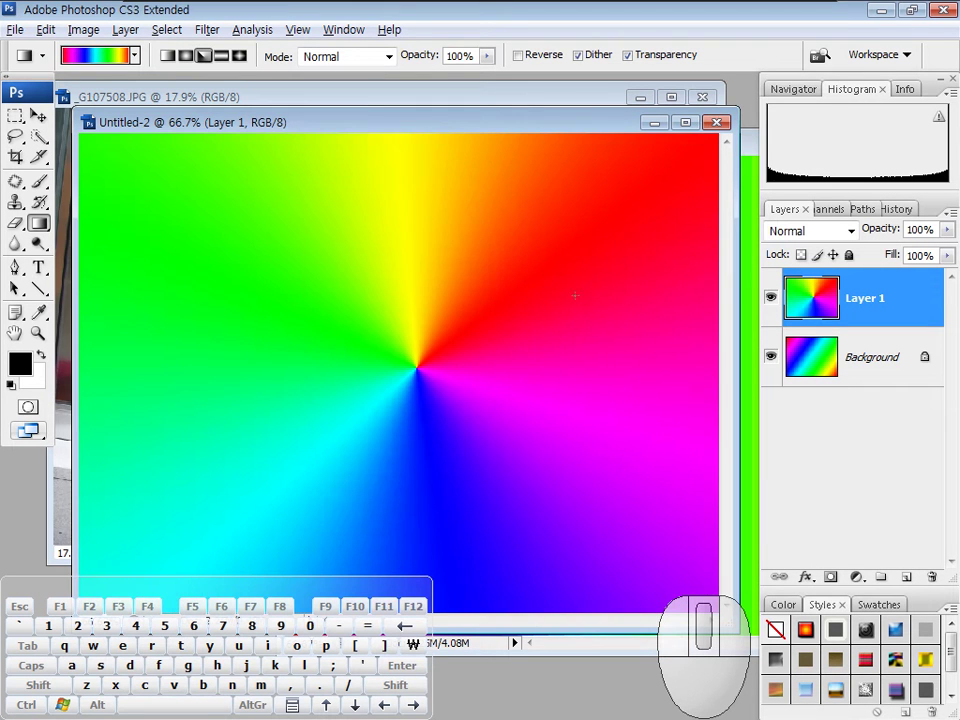
pyautogui.click(825, 300)
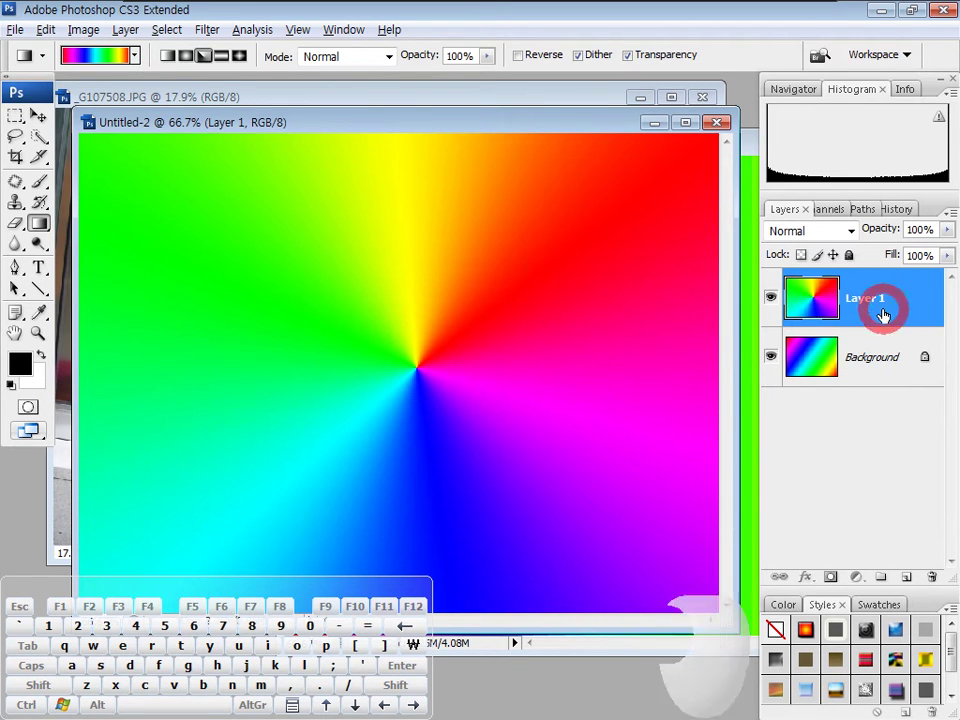
pyautogui.hotkey('ctrl', 't')
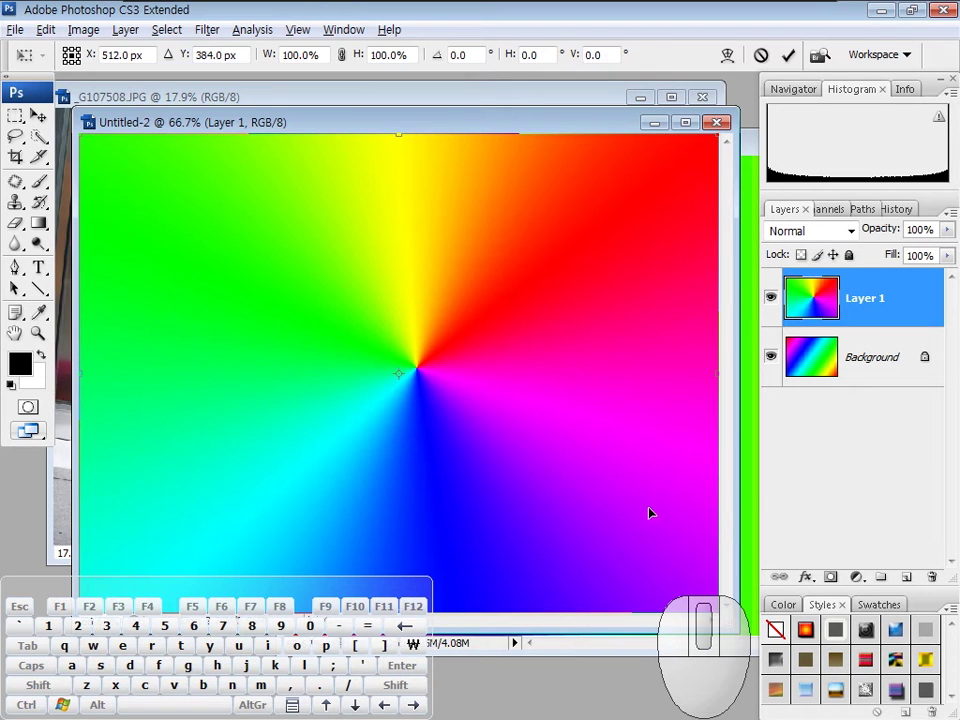
pyautogui.press('Escape')
# Display the Untitled-2 image in full-screen mode with the menu bar.
pyautogui.scroll(-1, 577, 391)
pyautogui.scroll(-1, 450, 415)
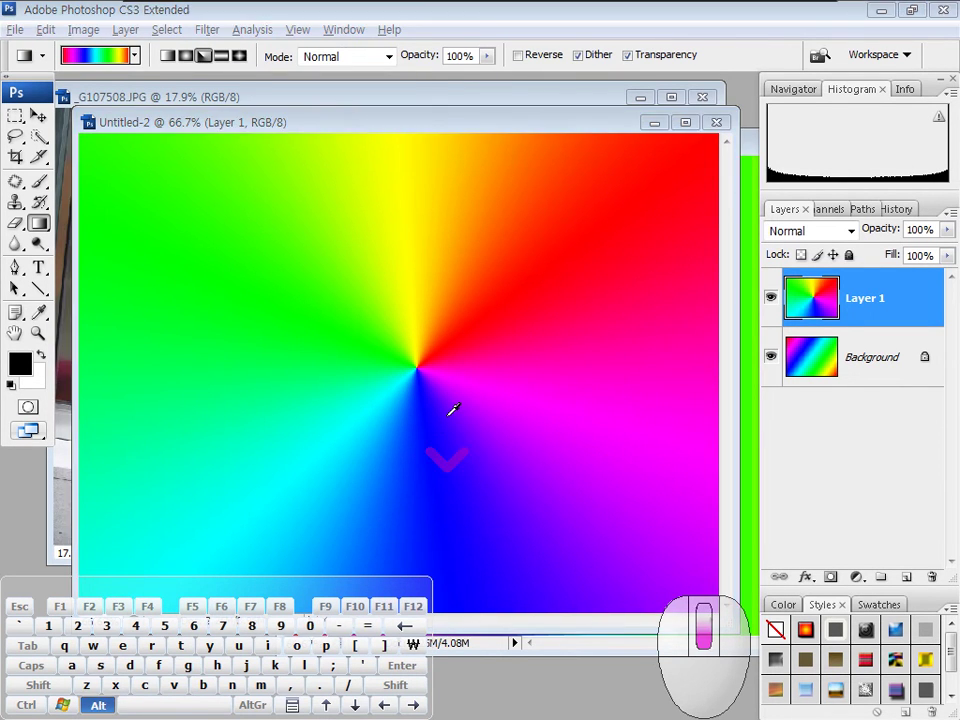
pyautogui.press('alt')
pyautogui.press('space')
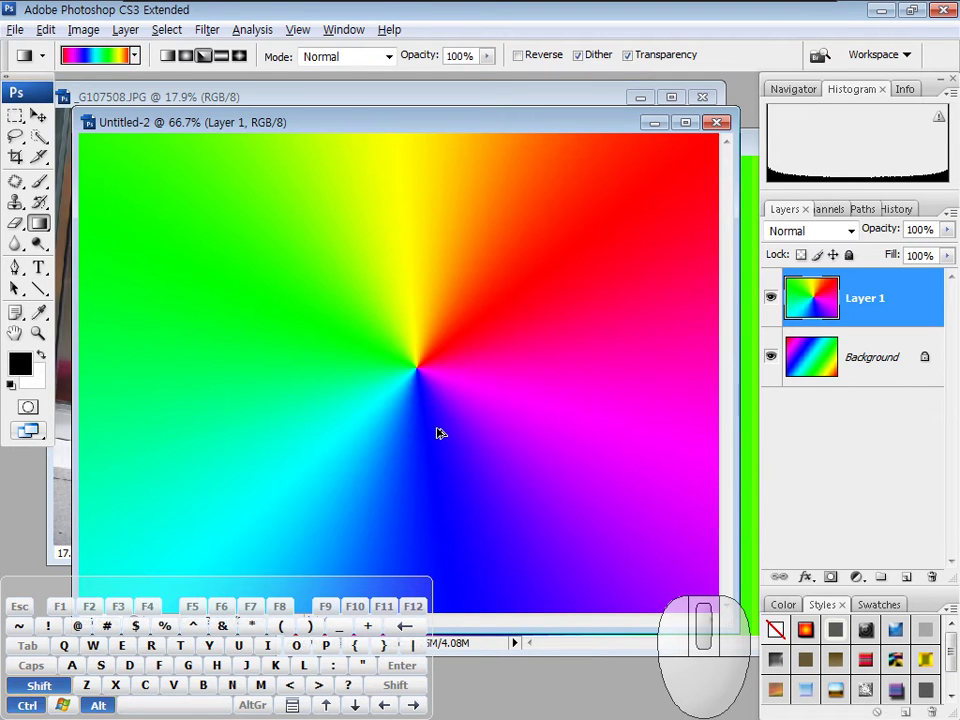
pyautogui.hotkey('ctrl', 'alt', 'shift', 'q')
pyautogui.press('space')
pyautogui.moveTo(557, 384); pyautogui.dragTo(480, 352)
pyautogui.press('space')
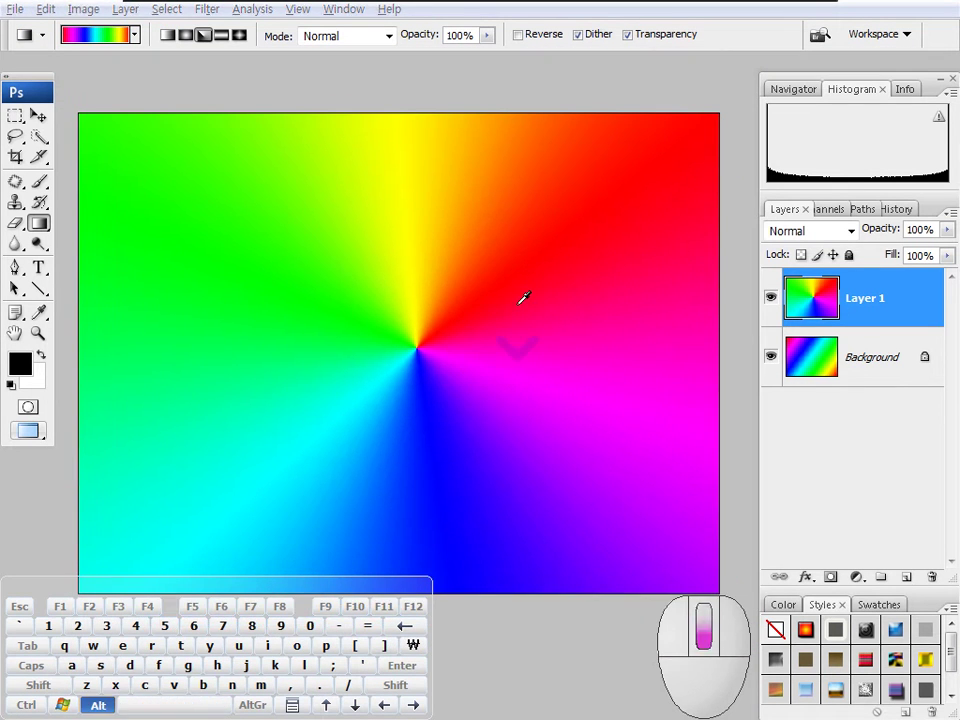
# Rotate Layer 1 by -45° with Free Transform and apply the rotation.
pyautogui.hotkey('ctrl', 't')
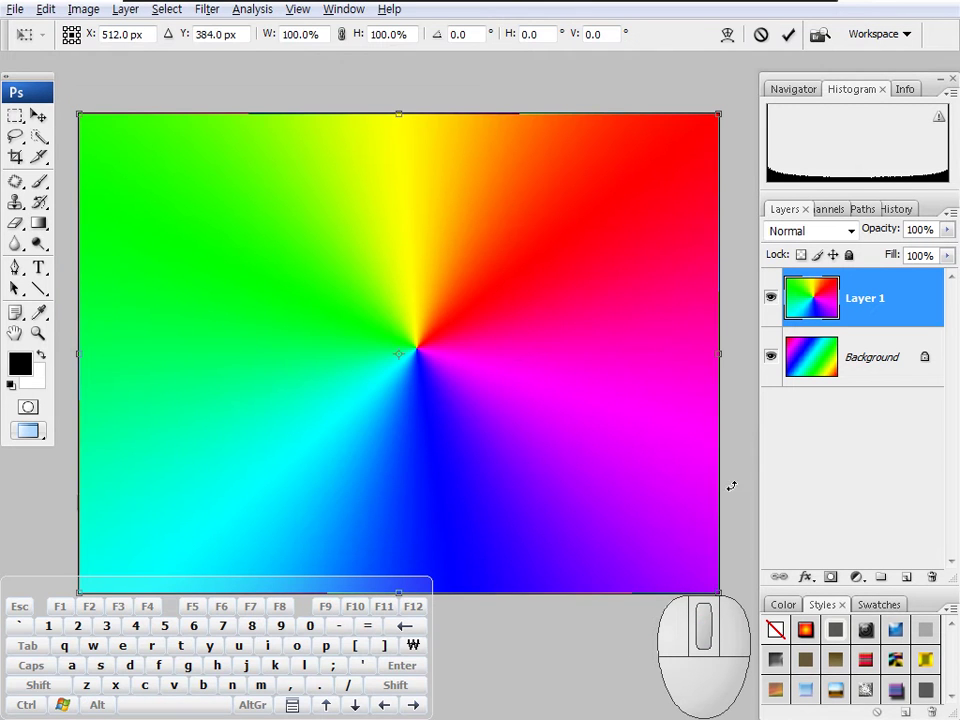
pyautogui.moveTo(753, 517); pyautogui.dragTo(680, 294)
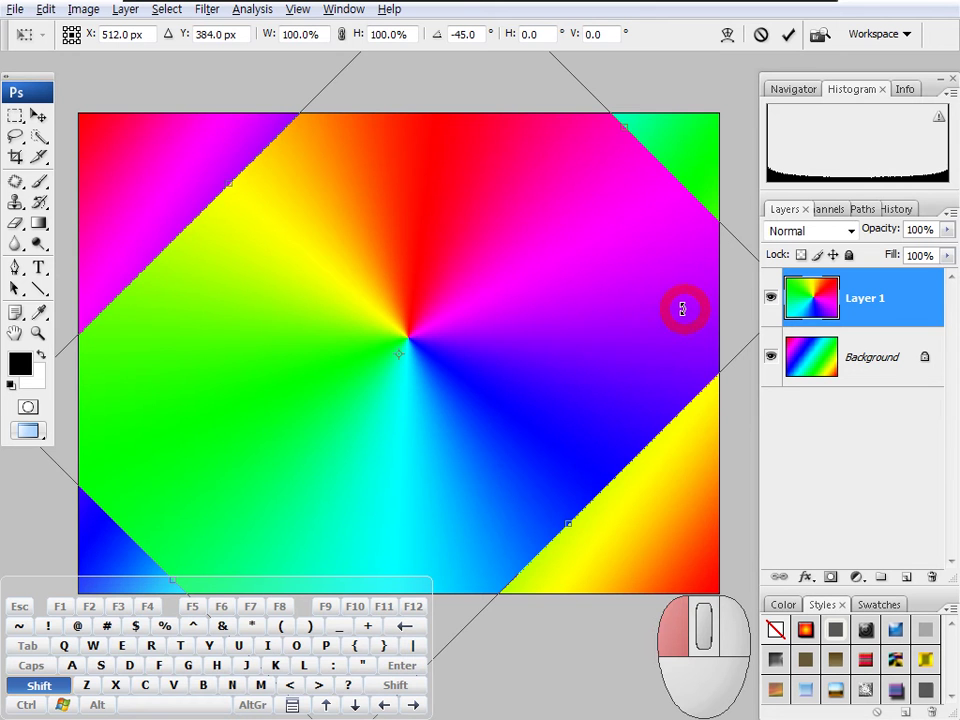
pyautogui.moveTo(683, 314); pyautogui.dragTo(634, 274)
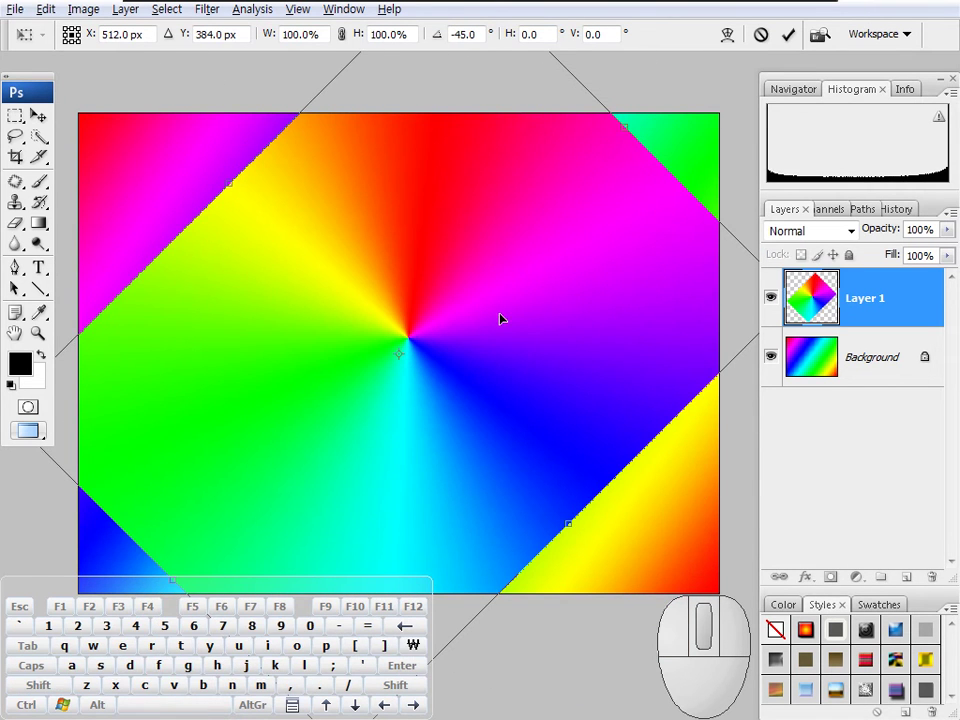
pyautogui.press('Return')
# Flip Layer 1 horizontally with Free Transform and apply the transformation.
pyautogui.rightClick(411, 380)
pyautogui.click(471, 321)
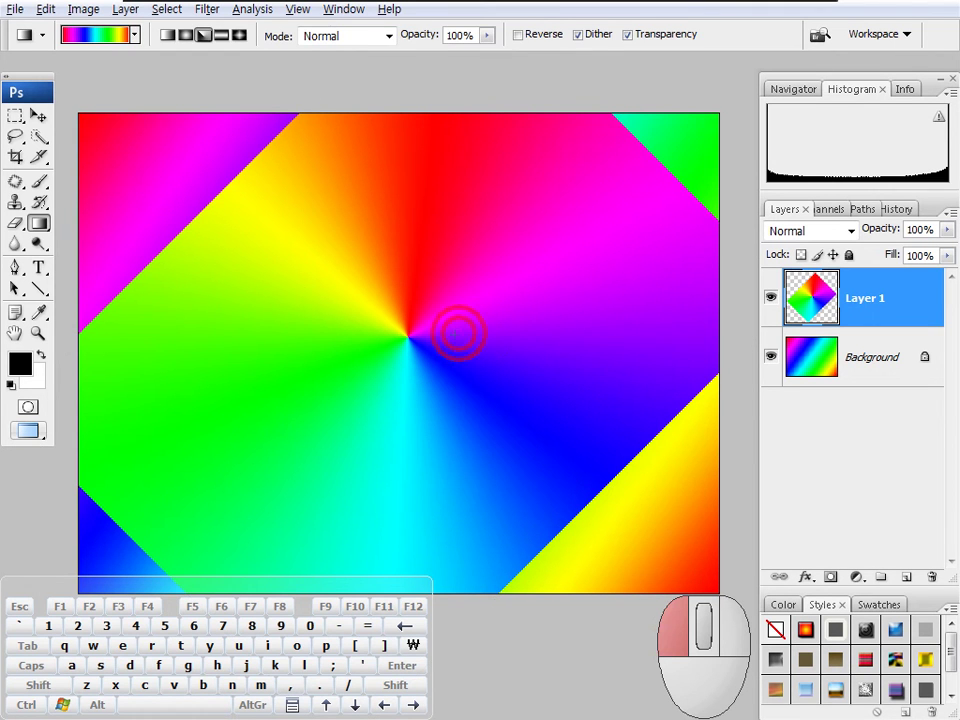
pyautogui.click(36, 118)
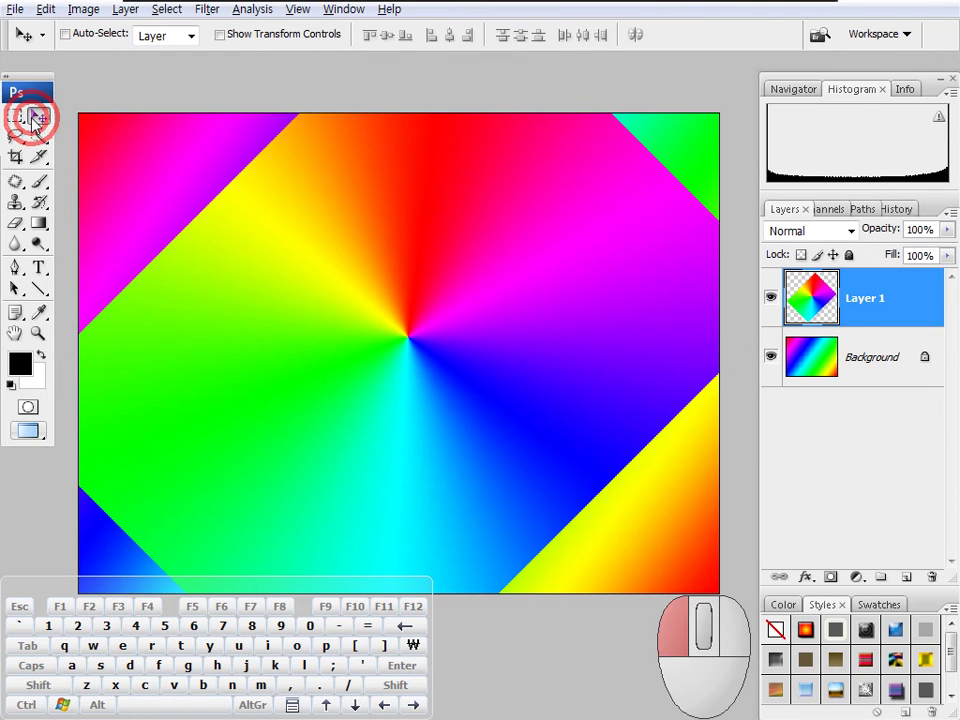
pyautogui.hotkey('ctrl', 't')
pyautogui.rightClick(426, 425)
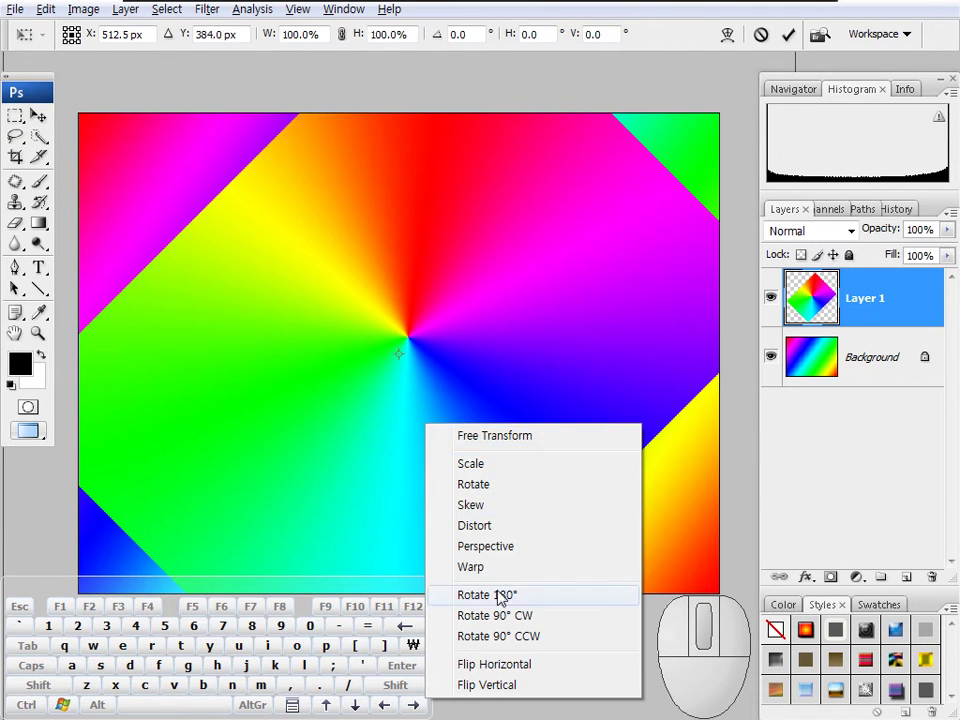
pyautogui.click(500, 664)
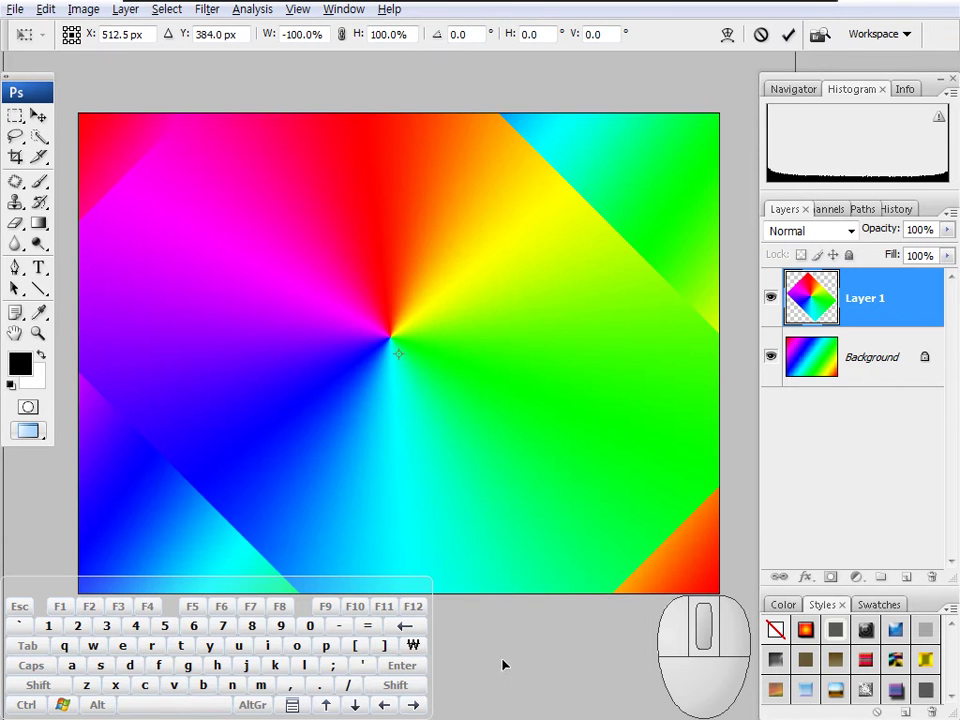
pyautogui.click(20, 117)
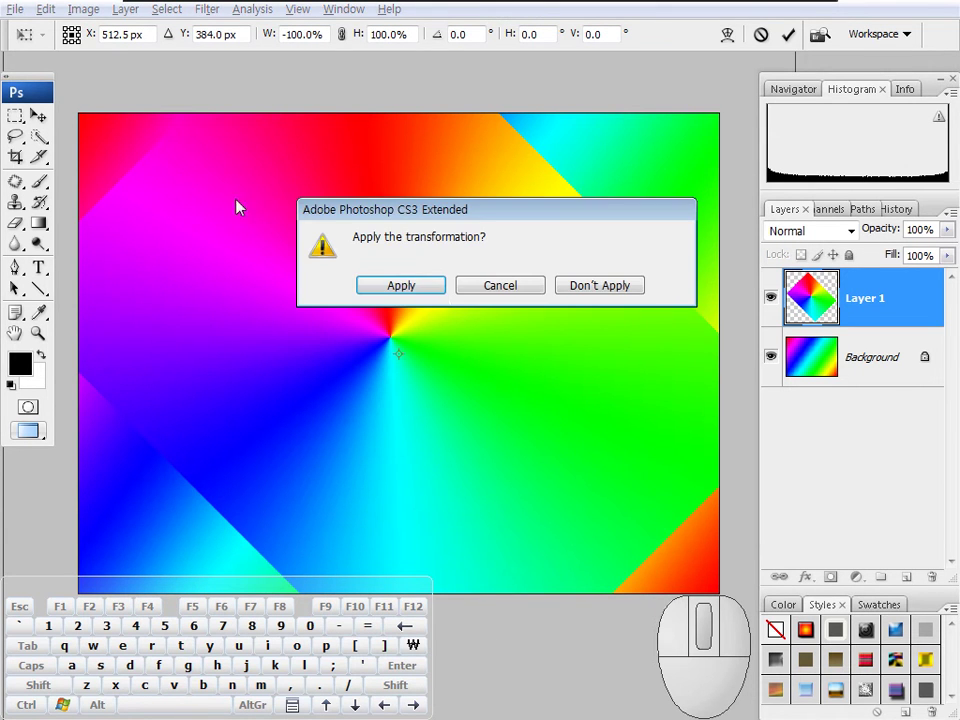
pyautogui.click(403, 286)
# Copy a roughly square area around the gradient's centre onto a new layer and convert that layer to a Smart Object.
pyautogui.moveTo(215, 158); pyautogui.dragTo(551, 493)
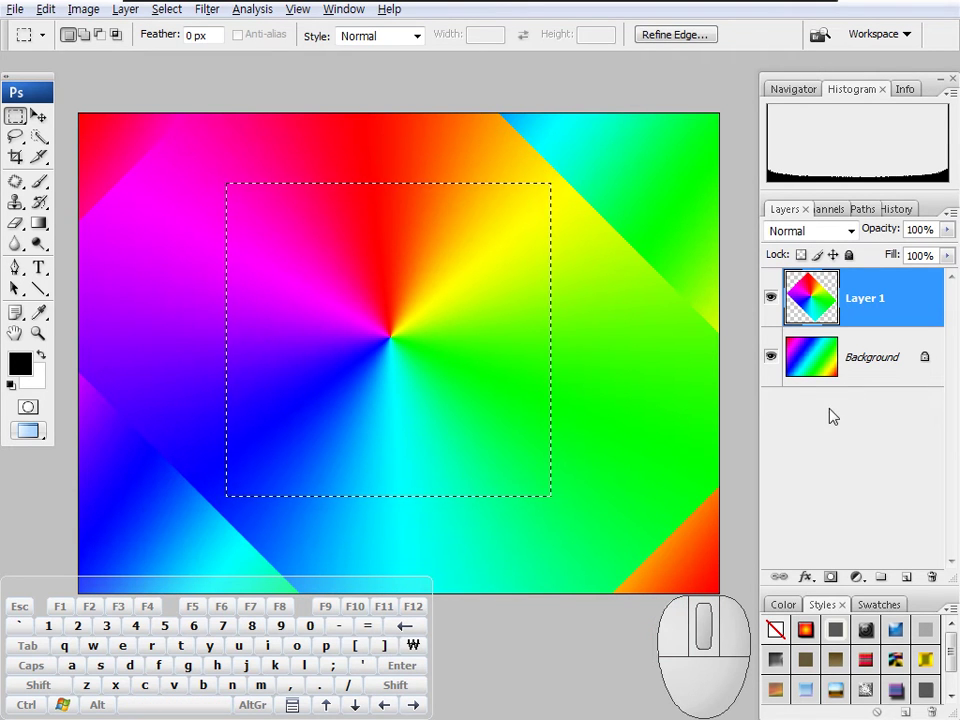
pyautogui.hotkey('ctrl', 'shift', 'v')
pyautogui.hotkey('ctrl', 'alt', 'z')
pyautogui.hotkey('ctrl', 'shift', 'c')
pyautogui.hotkey('ctrl', 'v')
pyautogui.rightClick(893, 302)
pyautogui.click(812, 392)
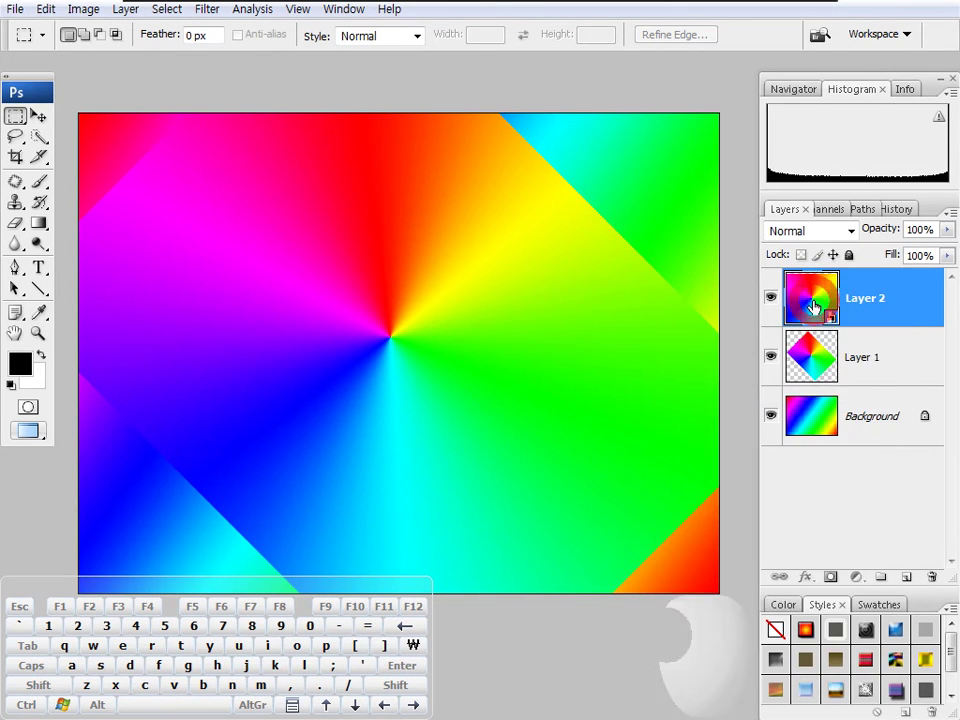
# Open the contents of Layer 2's Smart Object and centre the image in full-screen mode with the menu bar.
pyautogui.doubleClick(813, 306)
pyautogui.click(539, 321)
pyautogui.press('space')
pyautogui.moveTo(596, 321); pyautogui.dragTo(546, 284)
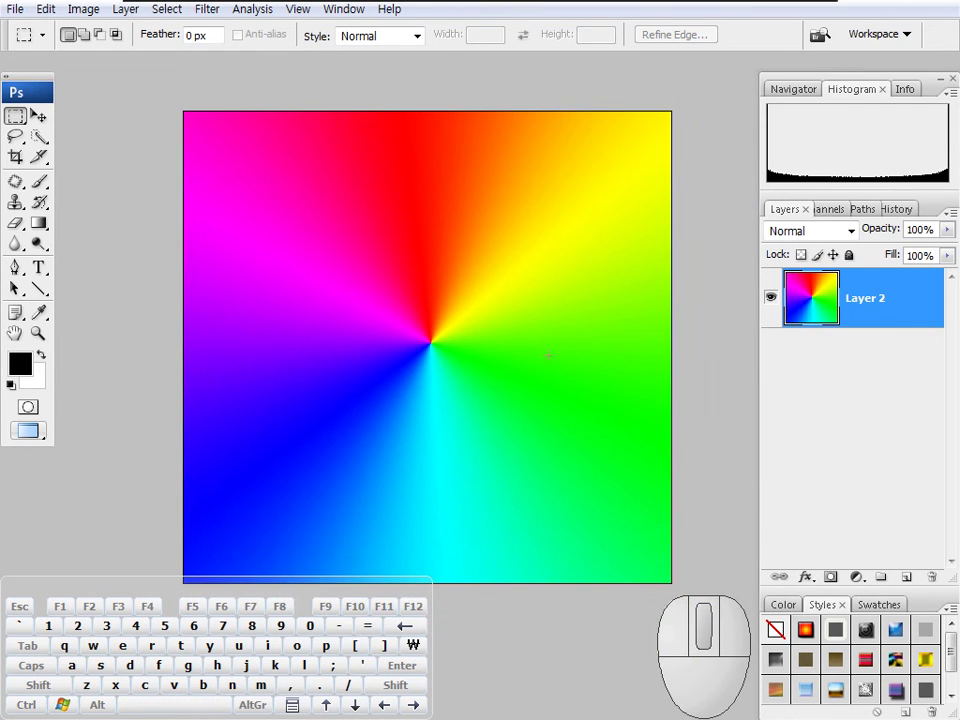
pyautogui.press('space')
pyautogui.moveTo(601, 425)
pyautogui.mouseDown()
pyautogui.moveTo(586, 439)
pyautogui.moveTo(600, 418)
pyautogui.mouseUp()
pyautogui.press('space')
# Add a Hue/Saturation adjustment layer above the colour wheel and set its Master hue to -1.
pyautogui.hotkey('ctrl', 'shift', 'u')
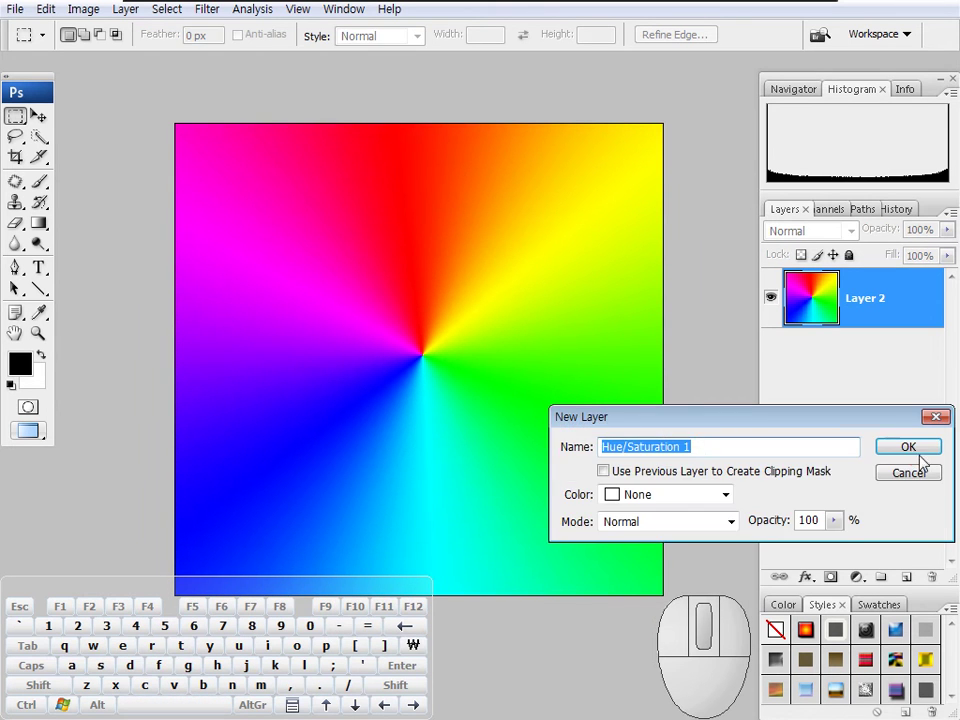
pyautogui.click(904, 444)
pyautogui.moveTo(787, 320); pyautogui.dragTo(825, 316)
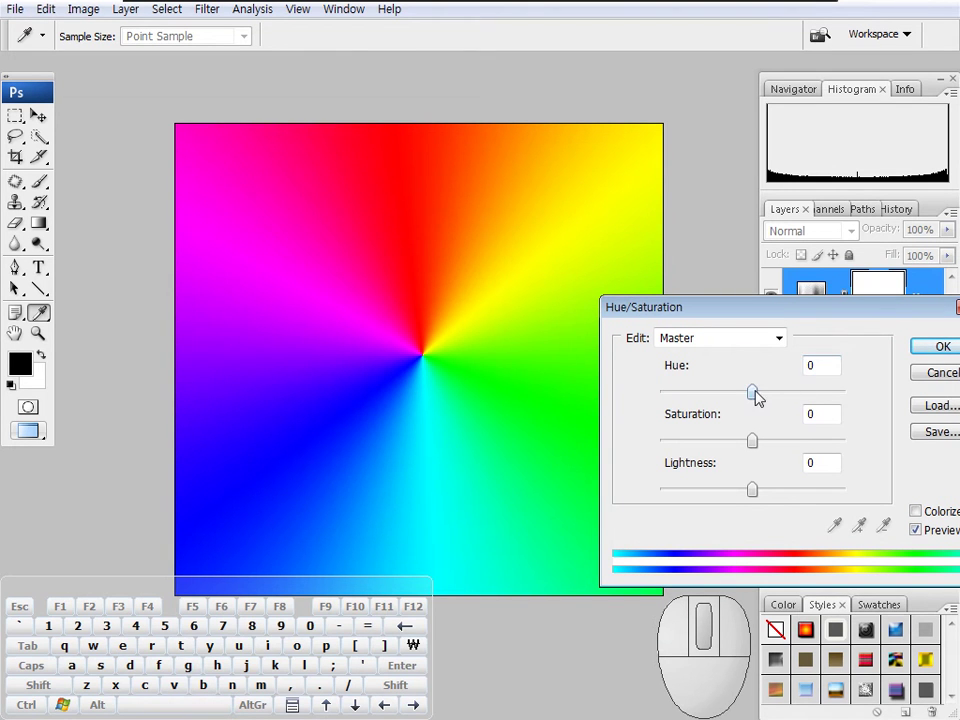
pyautogui.moveTo(752, 393); pyautogui.dragTo(754, 423)
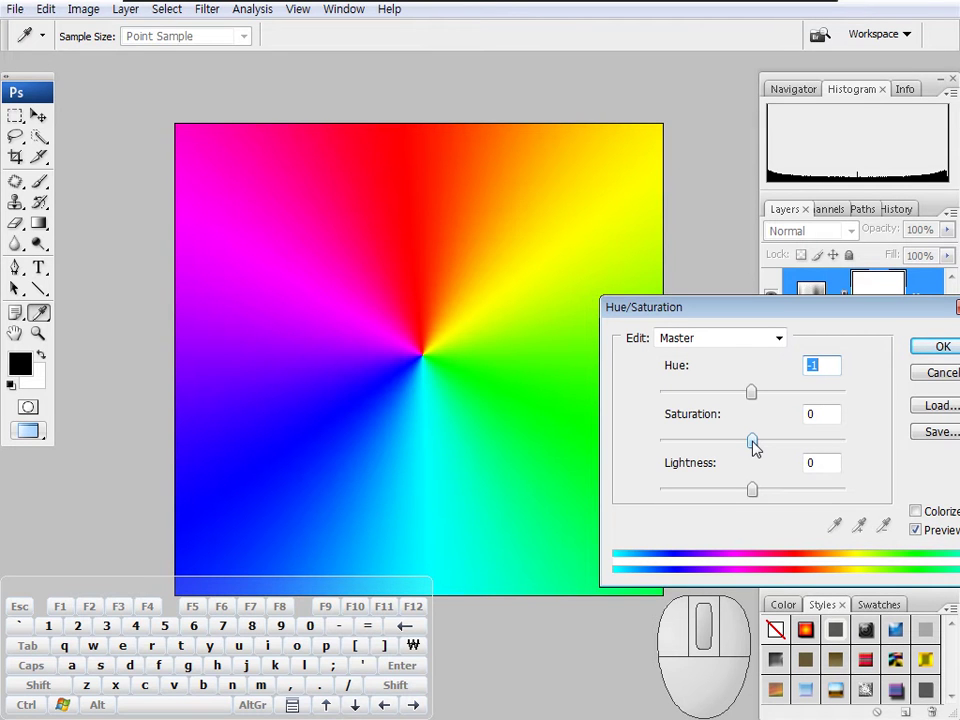
# Lower the Master saturation in stages to -24, -87 and -100, and bring it back to +1.
pyautogui.moveTo(754, 446); pyautogui.dragTo(752, 447)
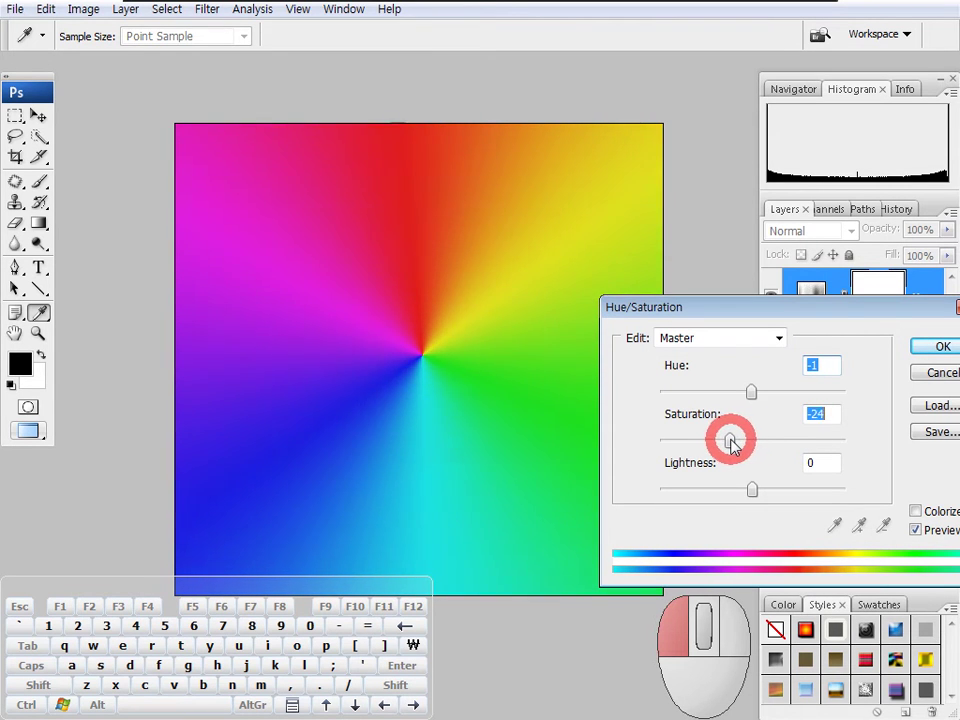
pyautogui.moveTo(708, 443); pyautogui.dragTo(692, 443)
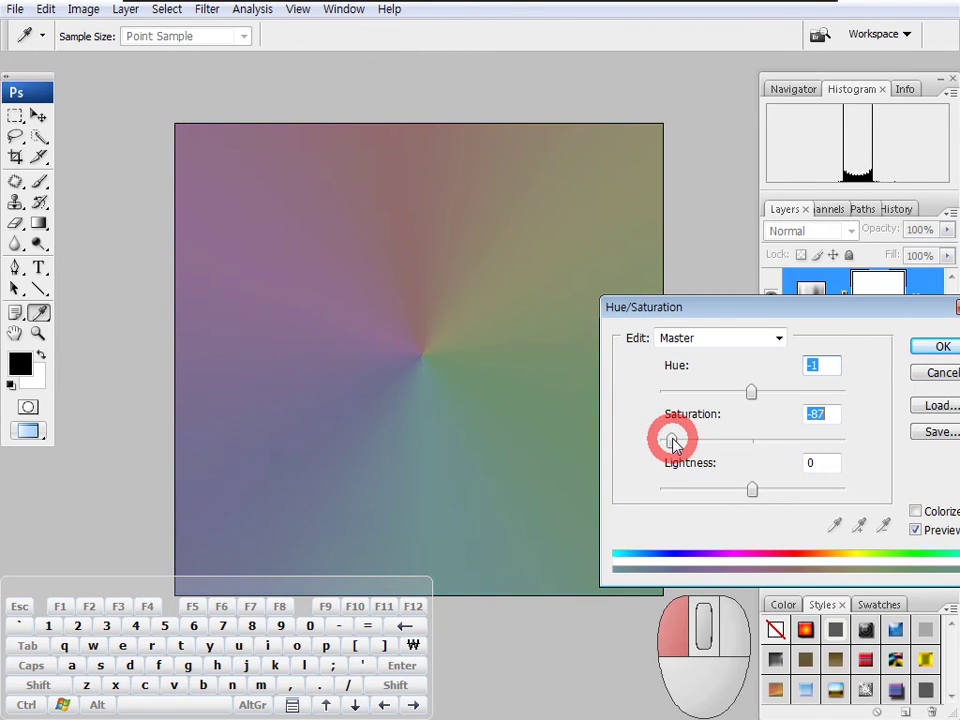
pyautogui.moveTo(672, 444); pyautogui.dragTo(614, 442)
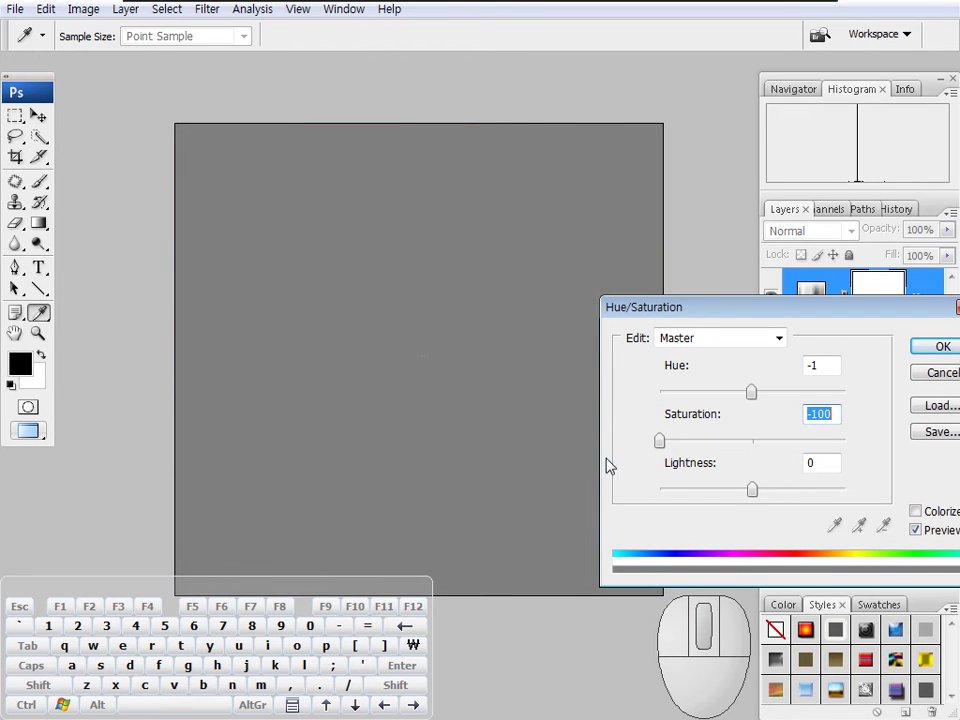
pyautogui.moveTo(668, 443); pyautogui.dragTo(755, 447)
pyautogui.moveTo(790, 310); pyautogui.dragTo(780, 316)
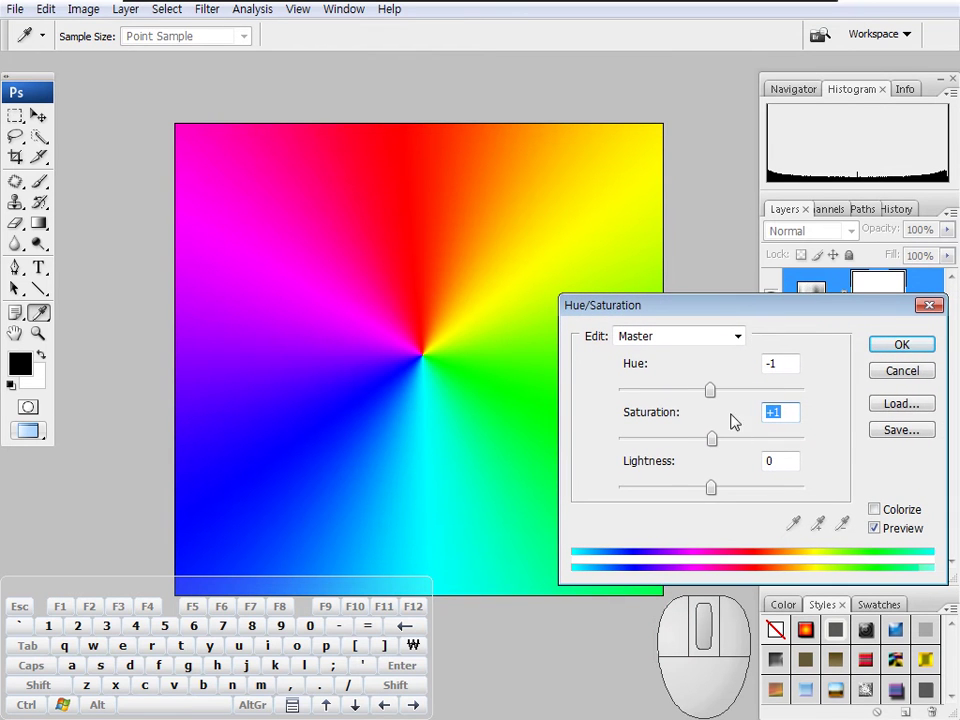
# Raise the Master saturation to +46 and the lightness to +44 on the colour wheel.
pyautogui.moveTo(710, 495)
pyautogui.mouseDown()
pyautogui.moveTo(615, 496)
pyautogui.moveTo(681, 484)
pyautogui.moveTo(846, 496)
pyautogui.moveTo(714, 495)
pyautogui.mouseUp()
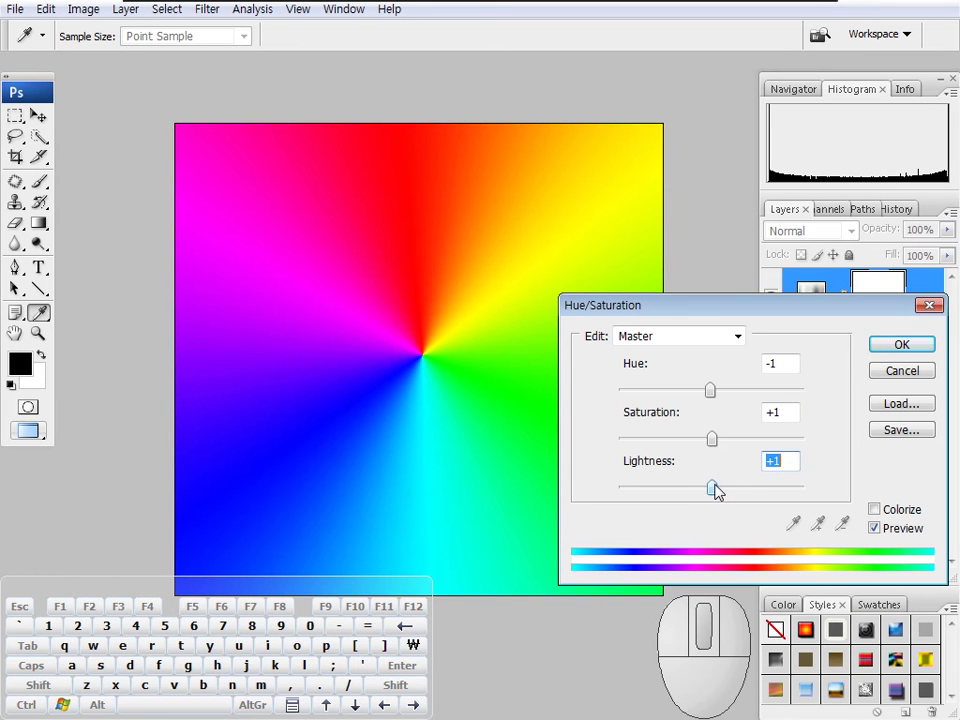
pyautogui.moveTo(714, 490); pyautogui.dragTo(755, 487)
pyautogui.moveTo(712, 440); pyautogui.dragTo(757, 441)
pyautogui.click(754, 486)
pyautogui.moveTo(754, 486); pyautogui.dragTo(756, 441)
pyautogui.moveTo(754, 487); pyautogui.dragTo(753, 488)
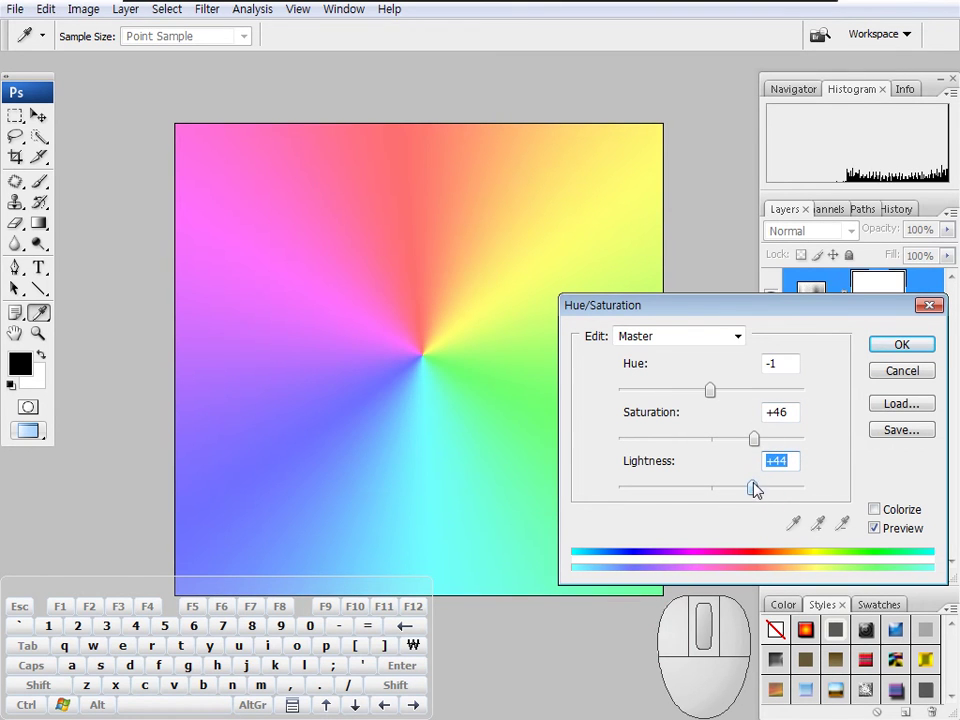
# Set the Master hue to -2 and reduce the saturation to -52 and the lightness to -56.
pyautogui.moveTo(711, 400)
pyautogui.mouseDown()
pyautogui.moveTo(692, 390)
pyautogui.moveTo(634, 396)
pyautogui.moveTo(709, 392)
pyautogui.mouseUp()
pyautogui.moveTo(754, 439); pyautogui.dragTo(648, 443)
pyautogui.moveTo(752, 487); pyautogui.dragTo(658, 490)
pyautogui.moveTo(647, 439); pyautogui.dragTo(714, 444)
pyautogui.moveTo(658, 488); pyautogui.dragTo(701, 488)
pyautogui.moveTo(709, 439); pyautogui.dragTo(666, 443)
pyautogui.moveTo(701, 488); pyautogui.dragTo(658, 488)
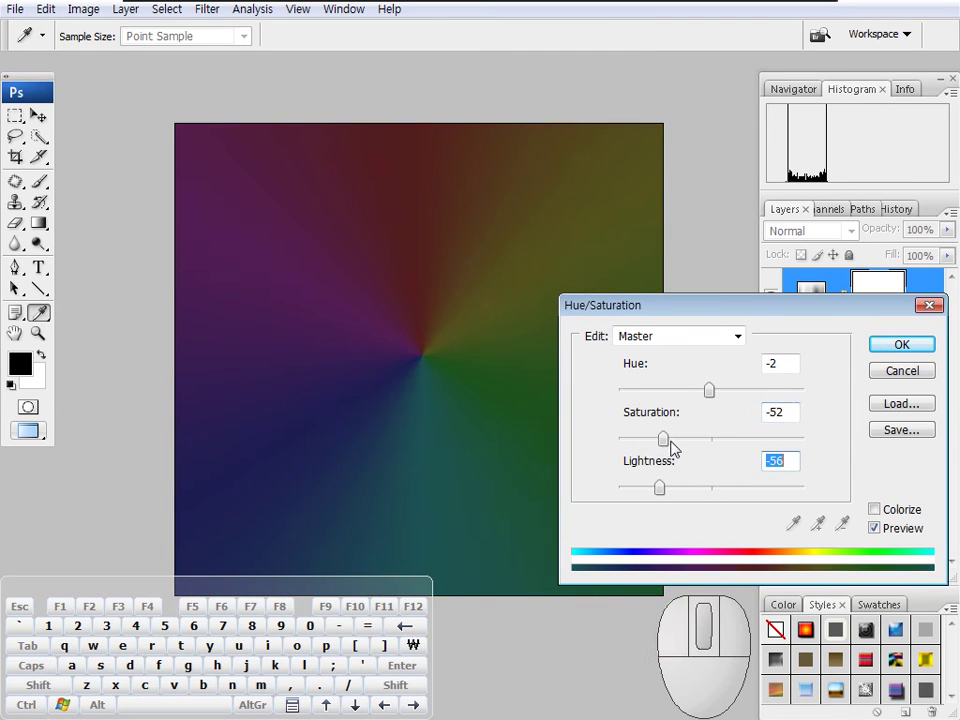
# Try saturation +45 with lightness +43 and saturation +49 with lightness +2, and cancel the Hue/Saturation adjustment.
pyautogui.moveTo(663, 439); pyautogui.dragTo(753, 440)
pyautogui.moveTo(658, 488); pyautogui.dragTo(753, 488)
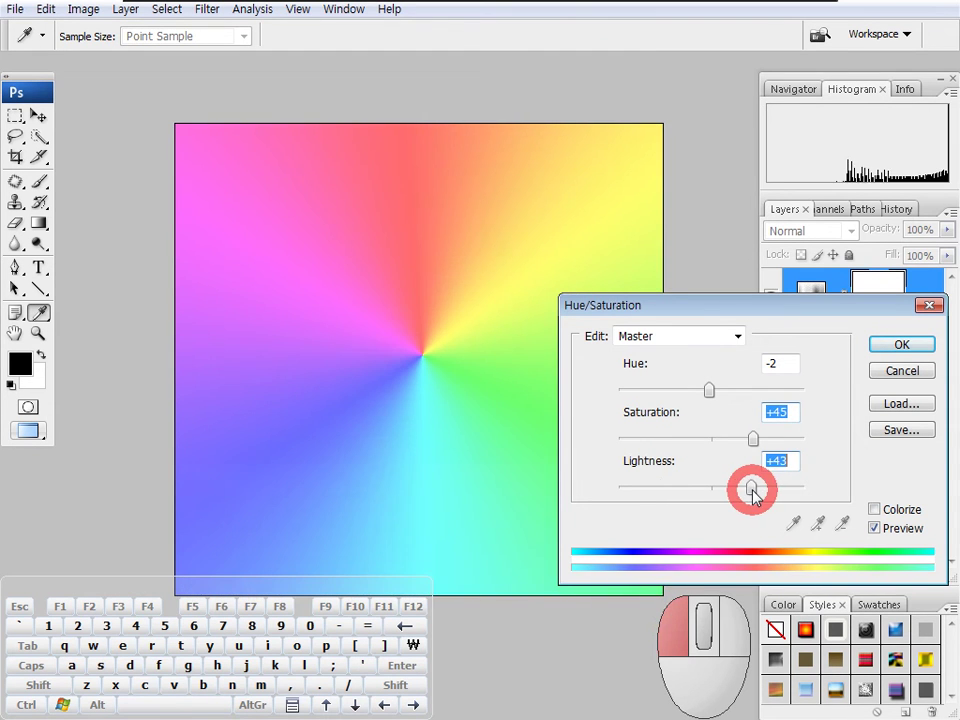
pyautogui.moveTo(753, 439); pyautogui.dragTo(654, 439)
pyautogui.moveTo(751, 488); pyautogui.dragTo(712, 489)
pyautogui.moveTo(666, 441); pyautogui.dragTo(755, 452)
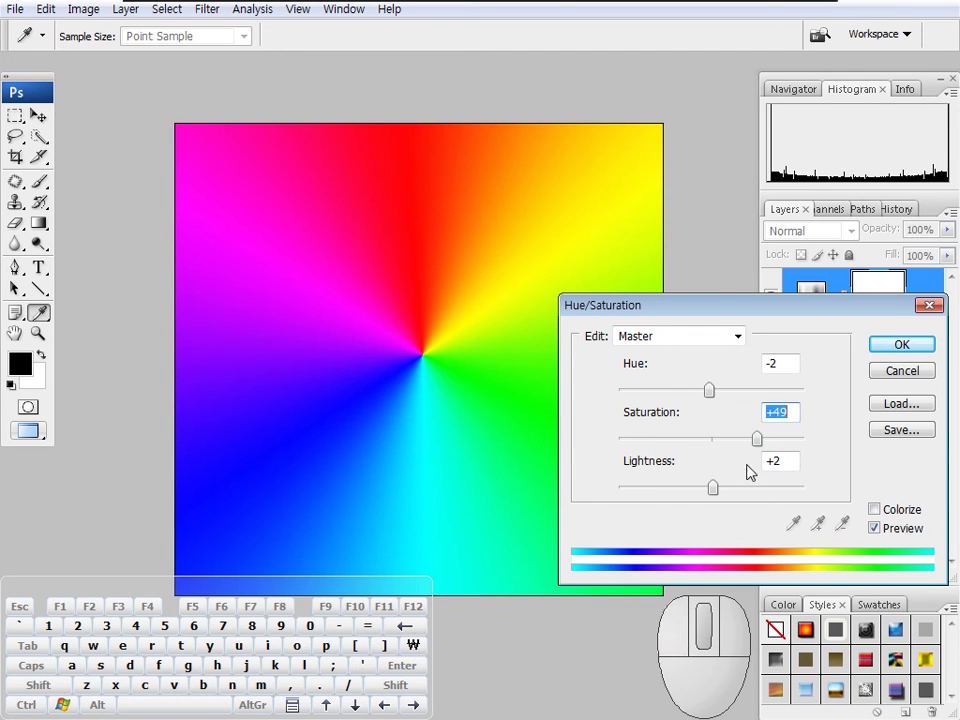
pyautogui.moveTo(714, 488)
pyautogui.mouseDown()
pyautogui.moveTo(768, 487)
pyautogui.moveTo(719, 490)
pyautogui.mouseUp()
pyautogui.moveTo(762, 443); pyautogui.dragTo(712, 441)
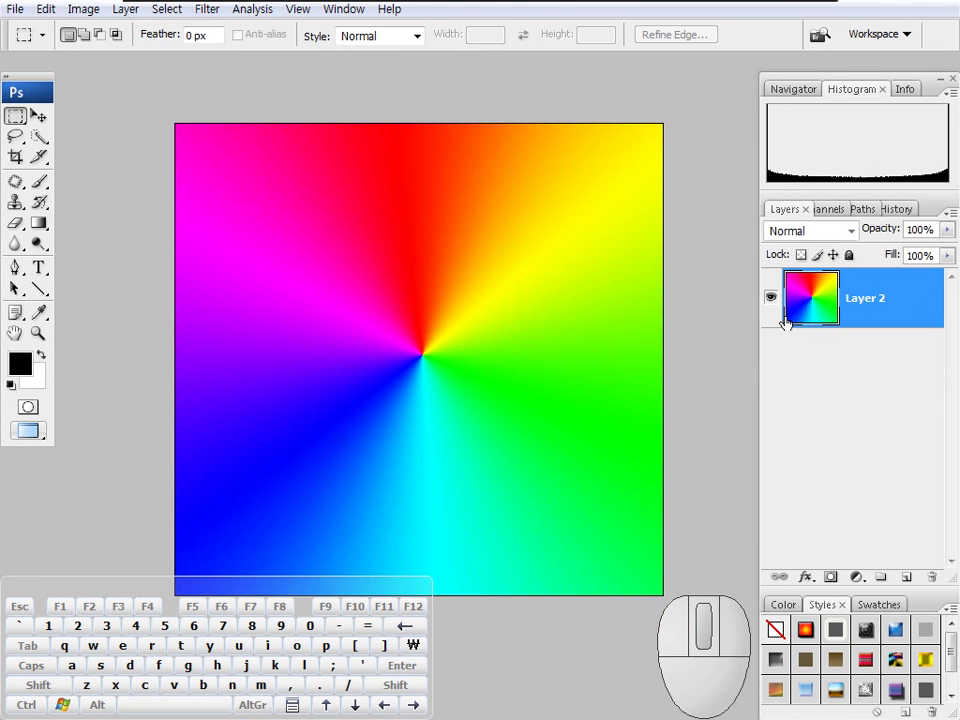
# Leave full-screen mode for the Layer 2.psb document and bring up the Untitled-2 document maximized.
pyautogui.click(529, 306)
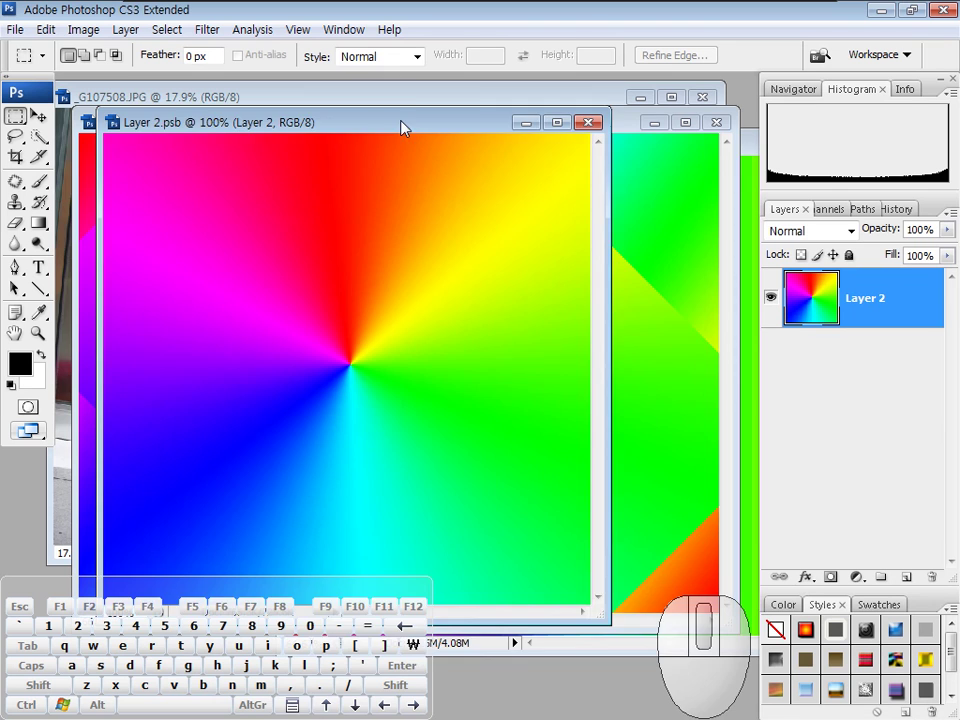
pyautogui.moveTo(401, 124); pyautogui.dragTo(401, 333)
pyautogui.doubleClick(546, 126)
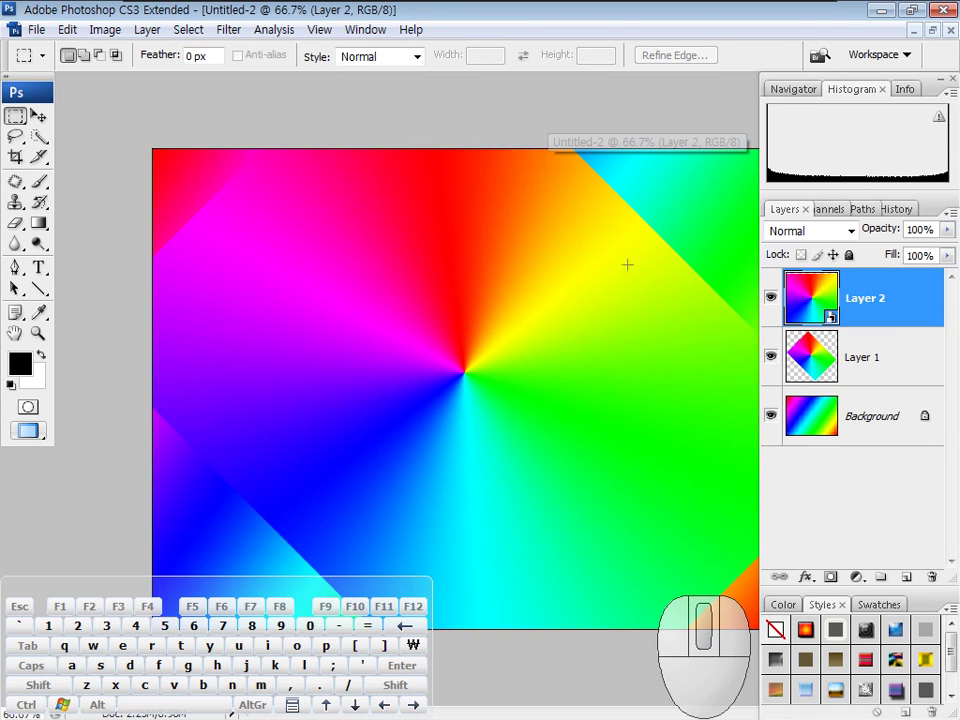
# Return the documents to floating windows and close the Untitled-2 document.
pyautogui.press('f')
pyautogui.press('f')
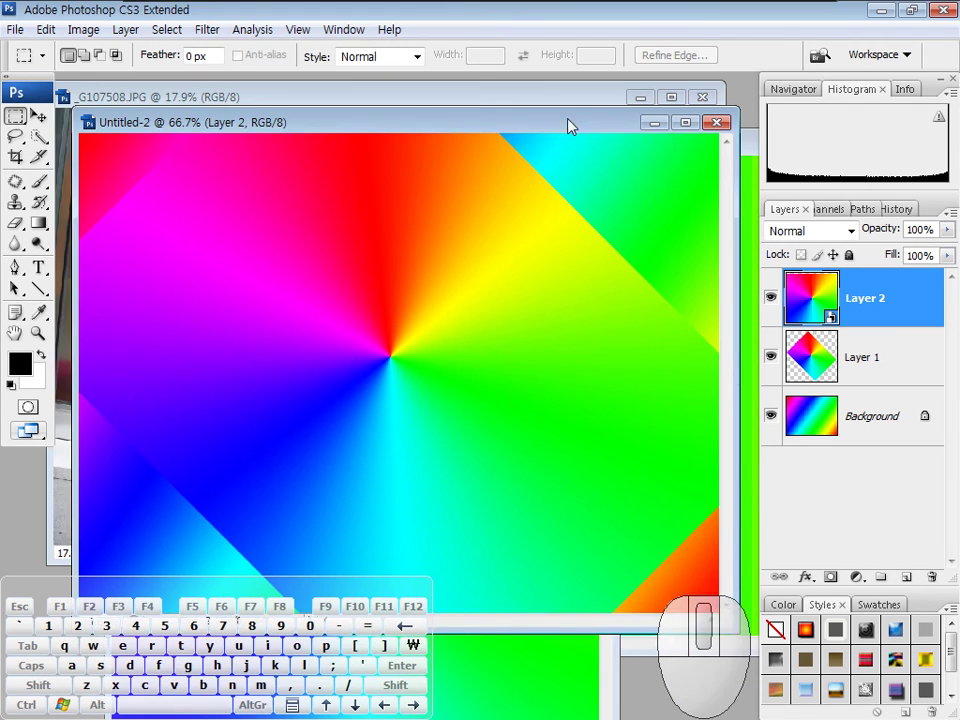
pyautogui.click(593, 213)
pyautogui.click(477, 285)
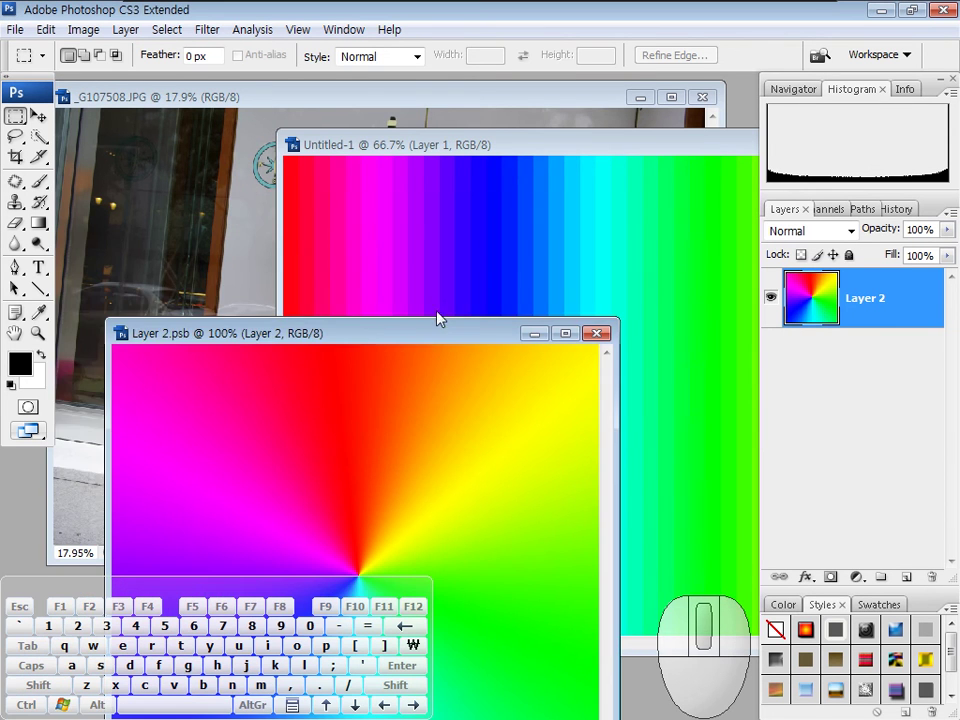
# Bring the striped rainbow document Untitled-1 forward and add a Hue/Saturation adjustment layer above Layer 1.
pyautogui.moveTo(369, 332); pyautogui.dragTo(230, 302)
pyautogui.click(572, 150)
pyautogui.moveTo(577, 147); pyautogui.dragTo(417, 118)
pyautogui.hotkey('ctrl', 'shift', 'u')
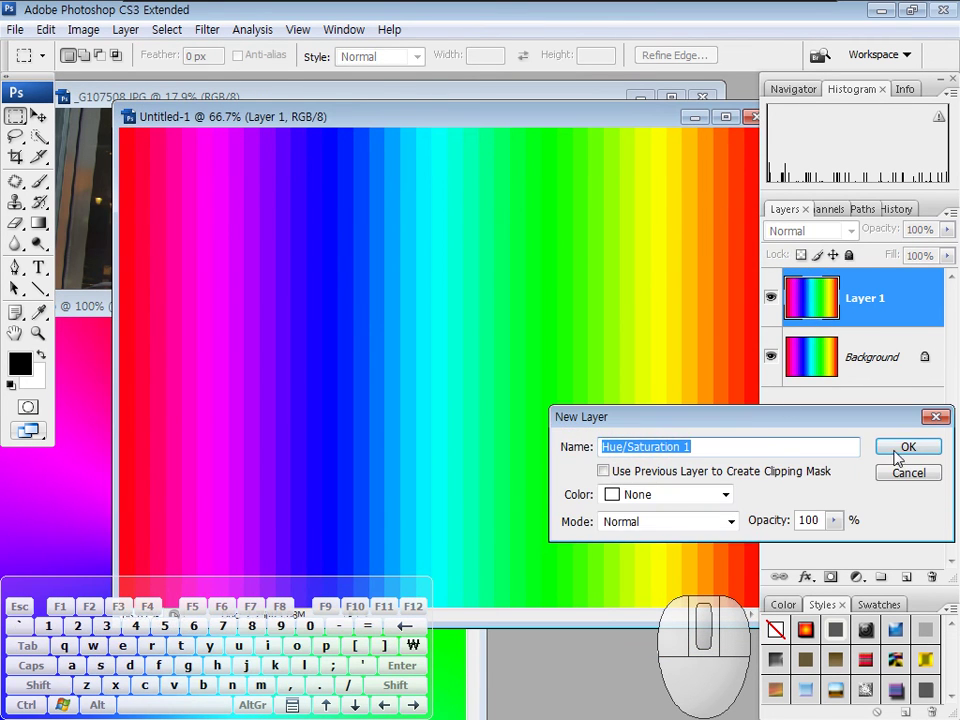
pyautogui.click(896, 450)
pyautogui.moveTo(775, 318); pyautogui.dragTo(803, 323)
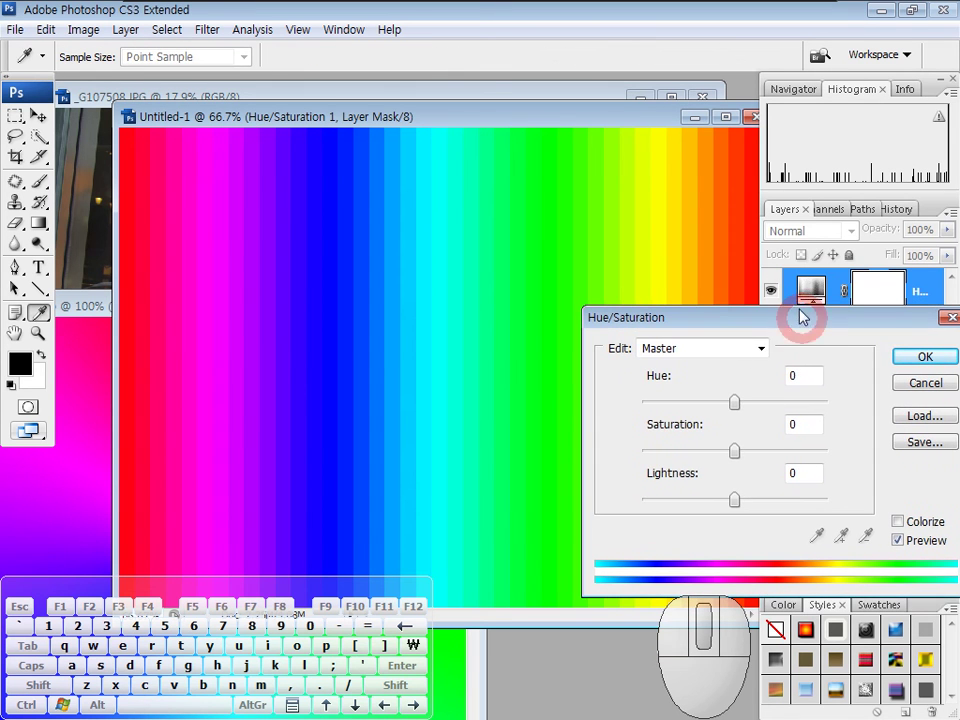
# Set the Reds range to saturation -100 and lightness -100.
pyautogui.click(762, 349)
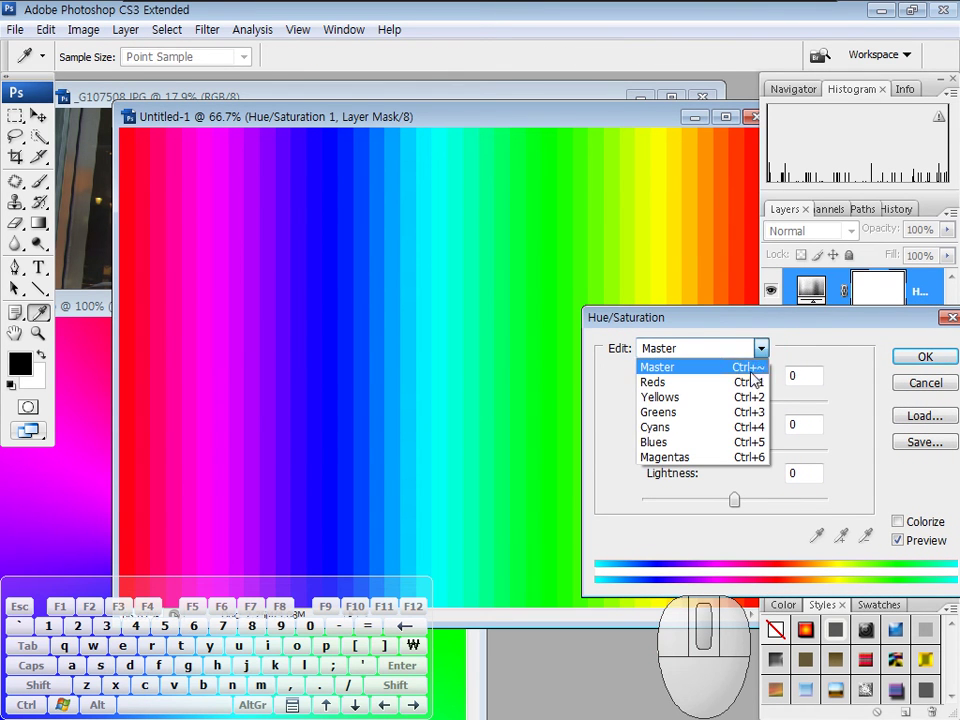
pyautogui.click(731, 382)
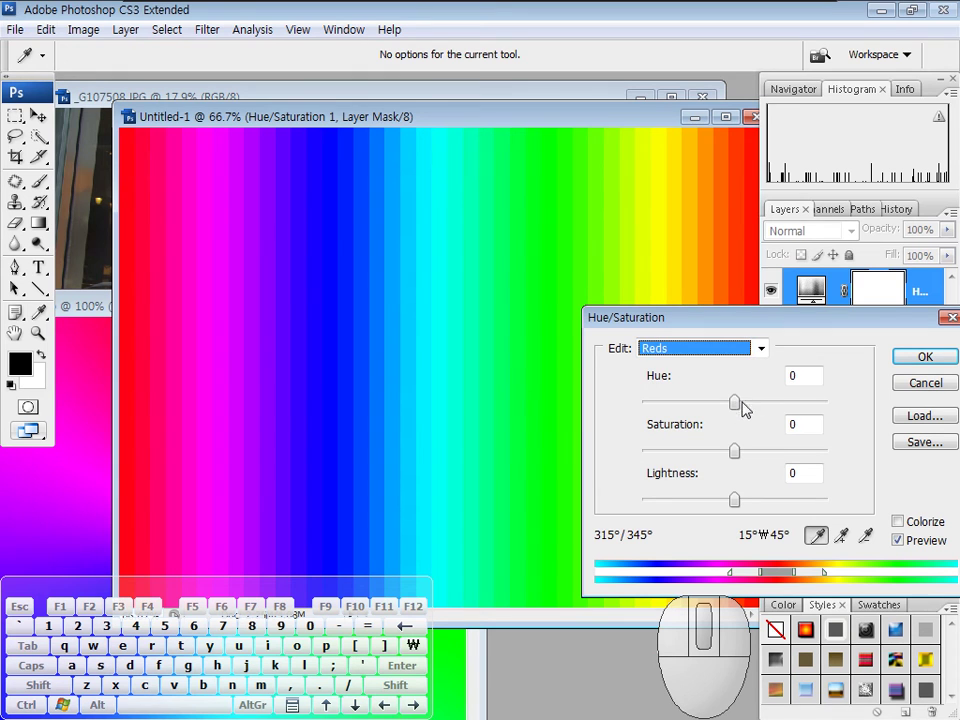
pyautogui.moveTo(735, 456); pyautogui.dragTo(588, 468)
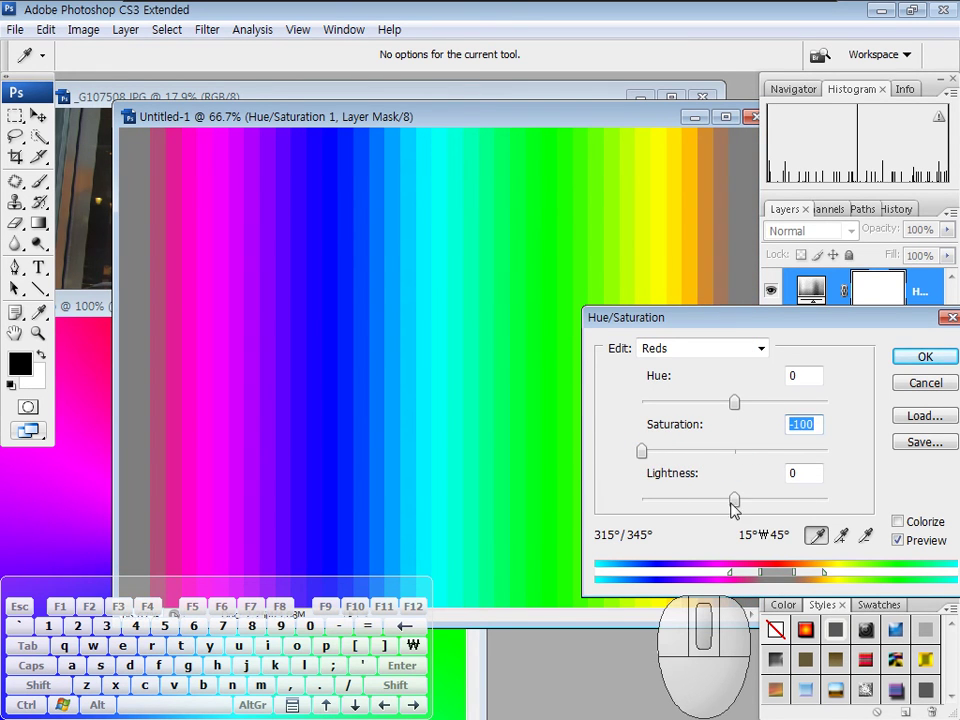
pyautogui.moveTo(735, 504); pyautogui.dragTo(609, 537)
# Set the Yellows range to hue -120, saturation -34 and lightness +41.
pyautogui.click(761, 348)
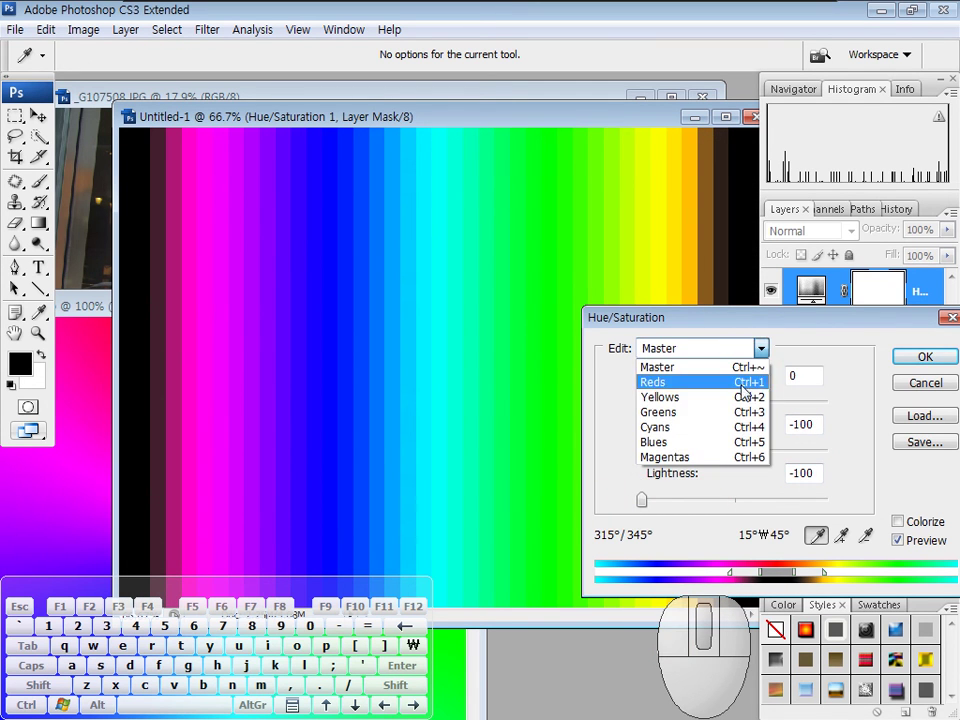
pyautogui.click(746, 392)
pyautogui.moveTo(736, 404); pyautogui.dragTo(667, 402)
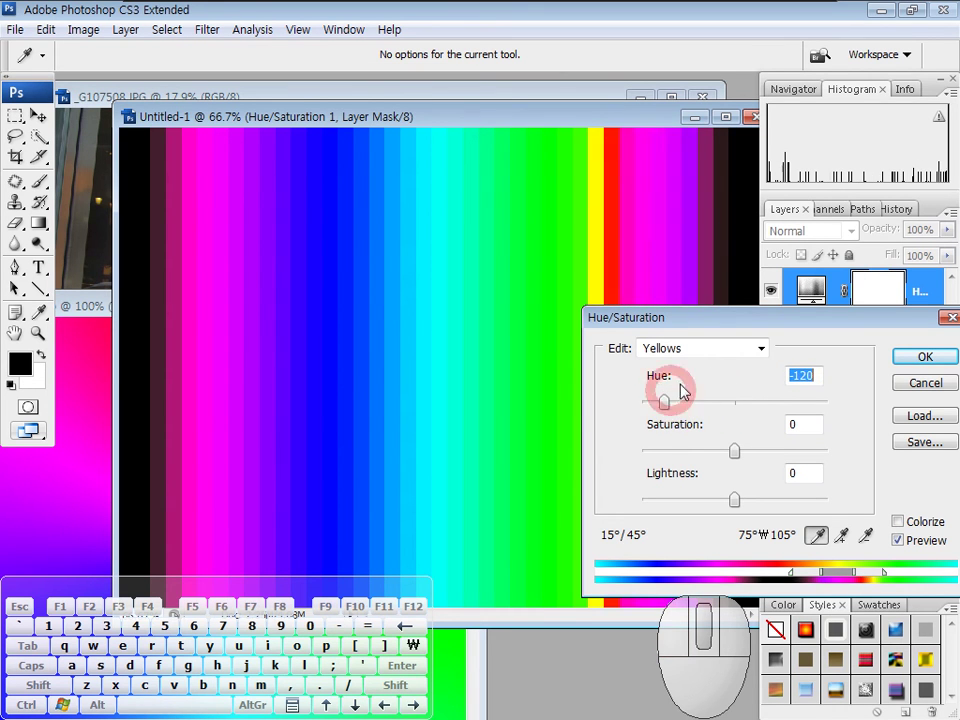
pyautogui.moveTo(733, 452); pyautogui.dragTo(704, 451)
pyautogui.moveTo(739, 498); pyautogui.dragTo(772, 500)
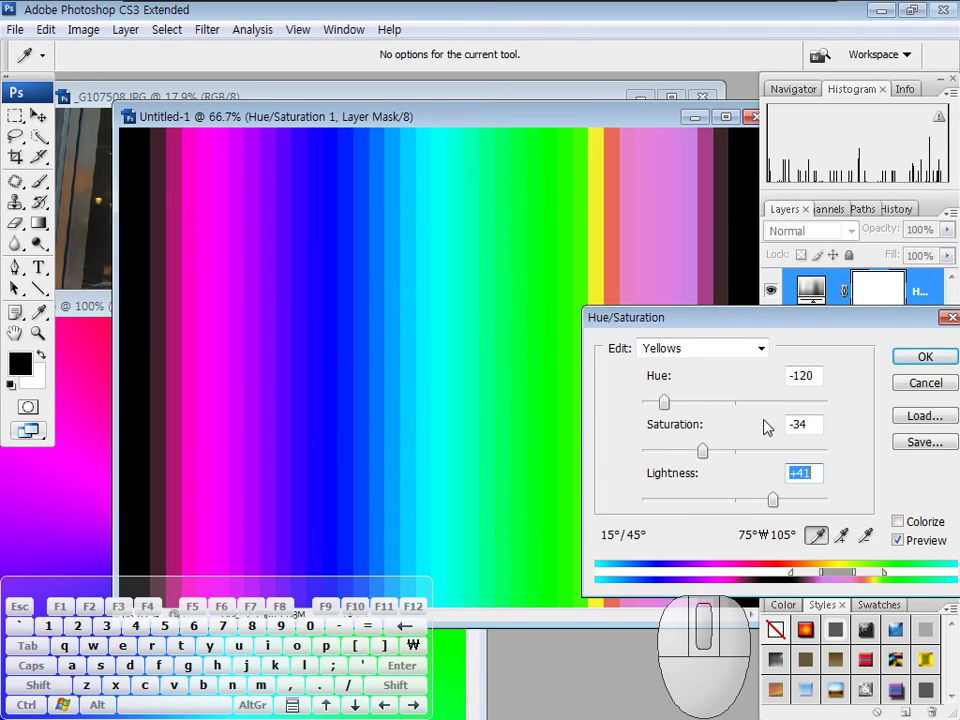
# Shift the Greens range to hue -73 and cancel the Hue/Saturation adjustment.
pyautogui.click(761, 348)
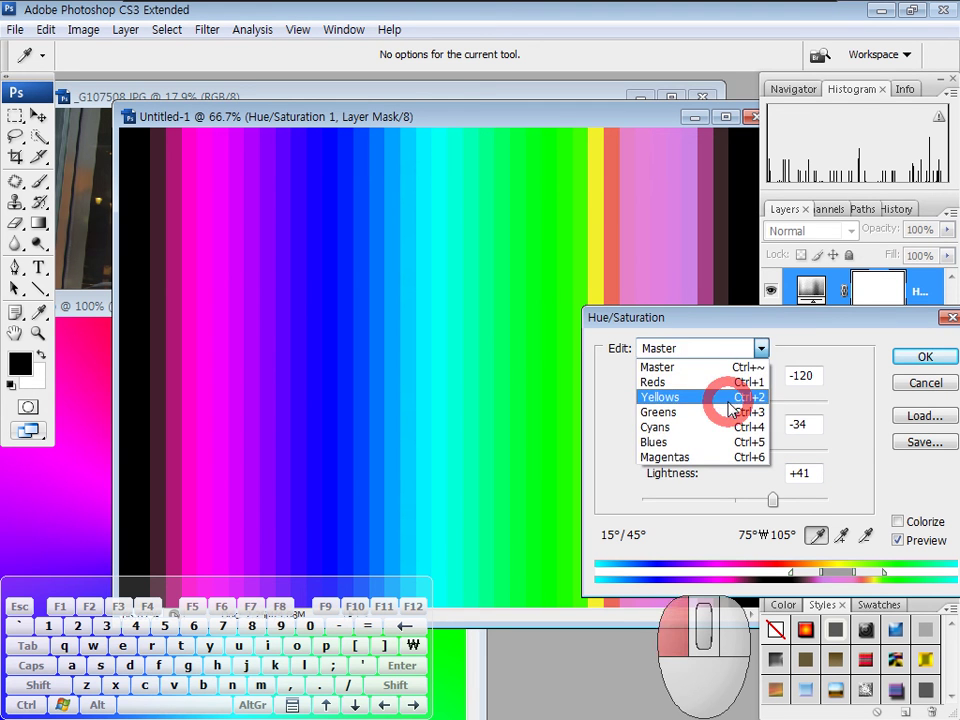
pyautogui.click(660, 397)
pyautogui.click(740, 349)
pyautogui.click(703, 351)
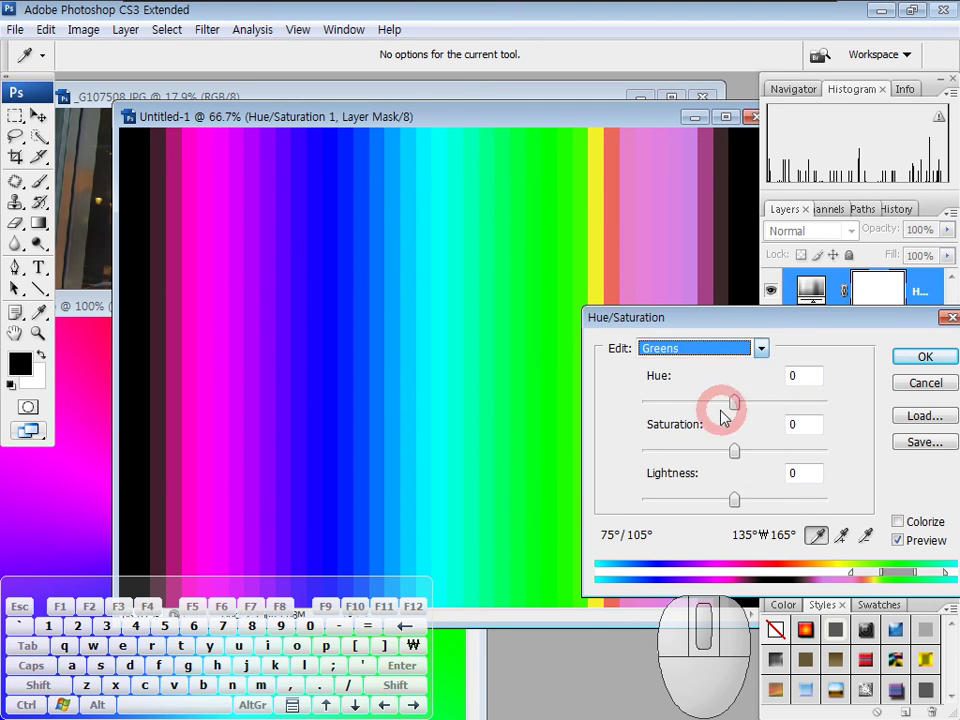
pyautogui.moveTo(789, 324); pyautogui.dragTo(697, 308)
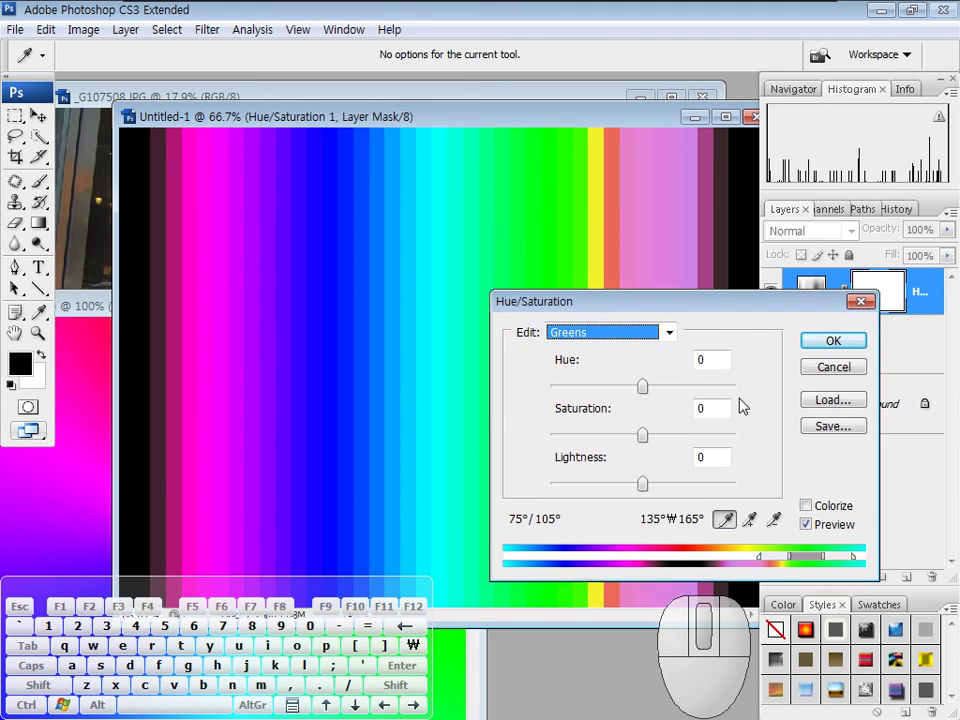
pyautogui.moveTo(793, 536); pyautogui.dragTo(793, 553)
pyautogui.moveTo(794, 544); pyautogui.dragTo(826, 552)
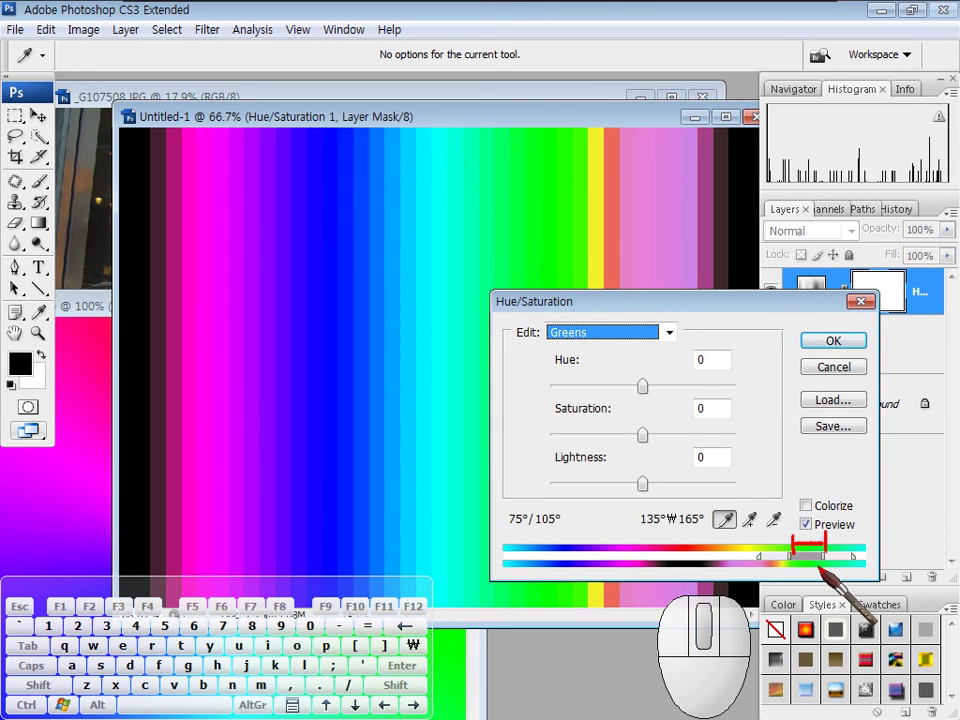
pyautogui.click(804, 568)
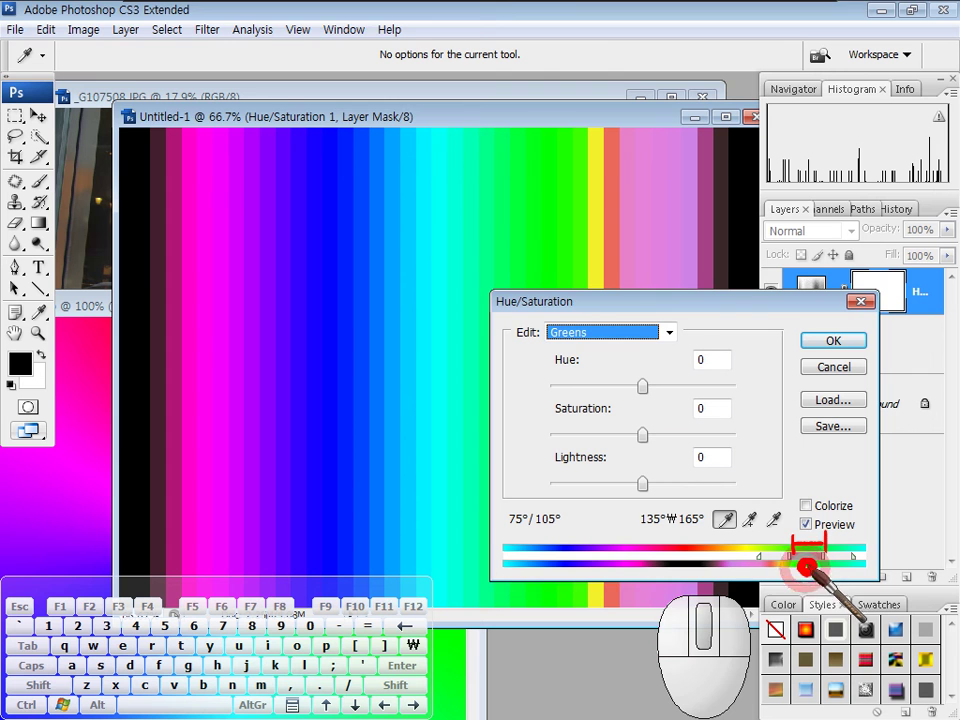
pyautogui.click(643, 388)
pyautogui.moveTo(668, 393); pyautogui.dragTo(590, 387)
pyautogui.moveTo(788, 543); pyautogui.dragTo(818, 556)
pyautogui.moveTo(818, 546)
pyautogui.mouseDown()
pyautogui.moveTo(815, 556)
pyautogui.moveTo(805, 517)
pyautogui.moveTo(828, 583)
pyautogui.mouseUp()
pyautogui.press('Escape')
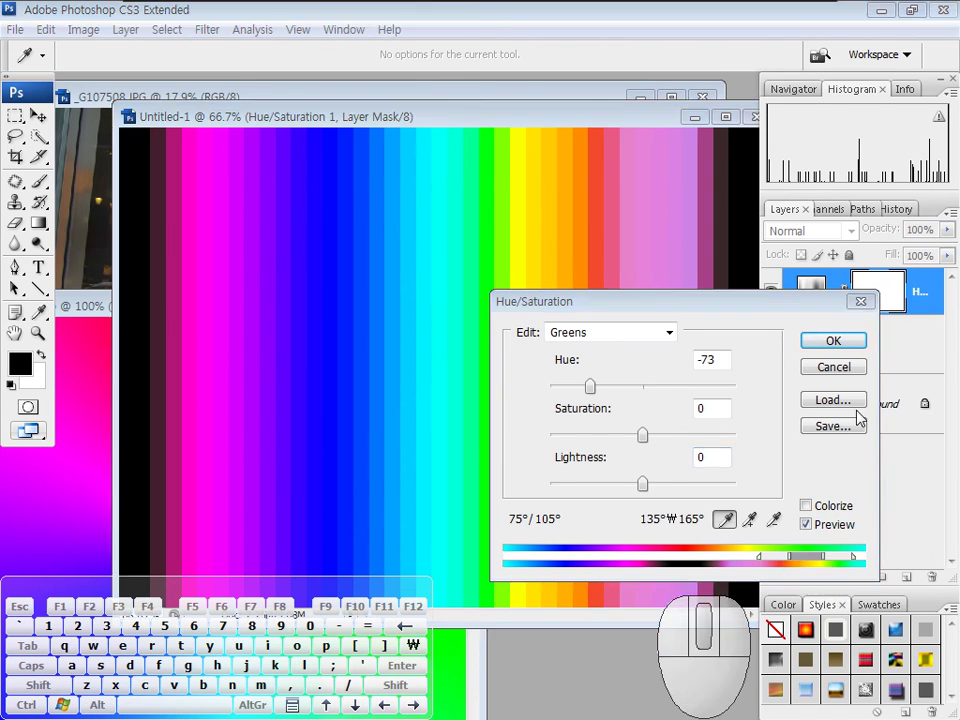
pyautogui.click(833, 368)
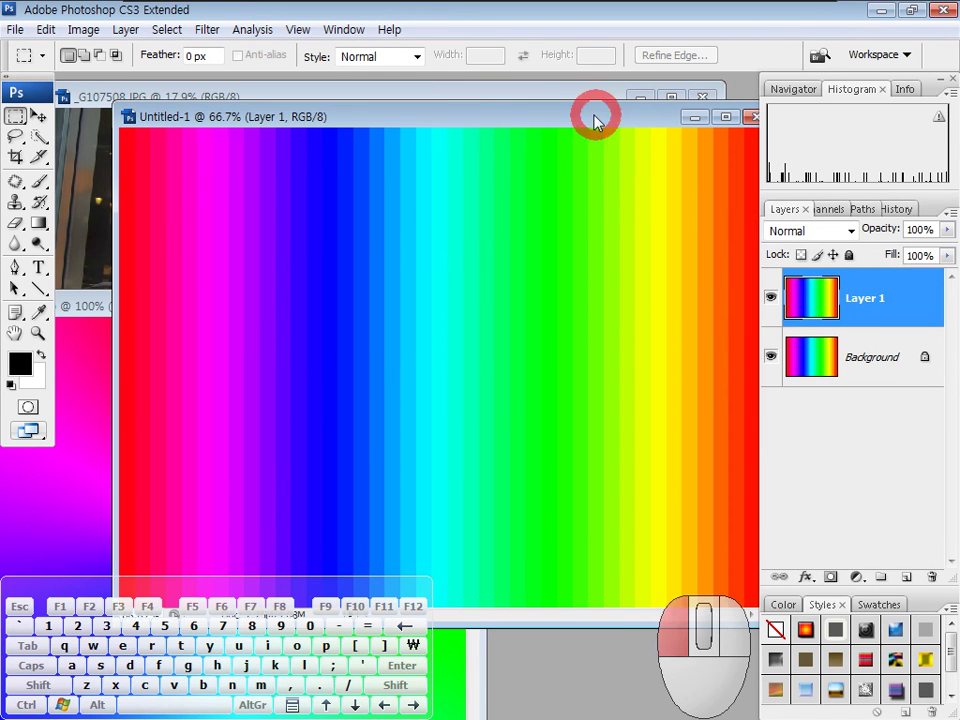
# Move the Untitled-1 document window aside and close that document.
pyautogui.moveTo(598, 122); pyautogui.dragTo(428, 242)
pyautogui.click(573, 240)
pyautogui.click(463, 283)
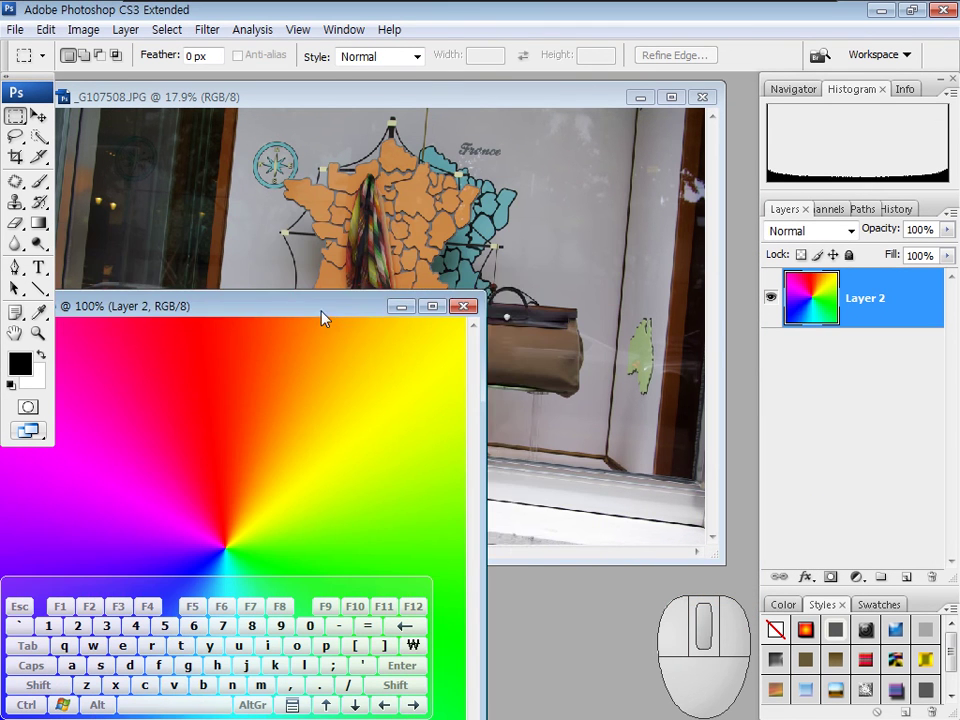
# Show the _G107508.JPG photo in full-screen mode, zoomed in on the girl and the France map.
pyautogui.doubleClick(499, 98)
pyautogui.rightClick(498, 452)
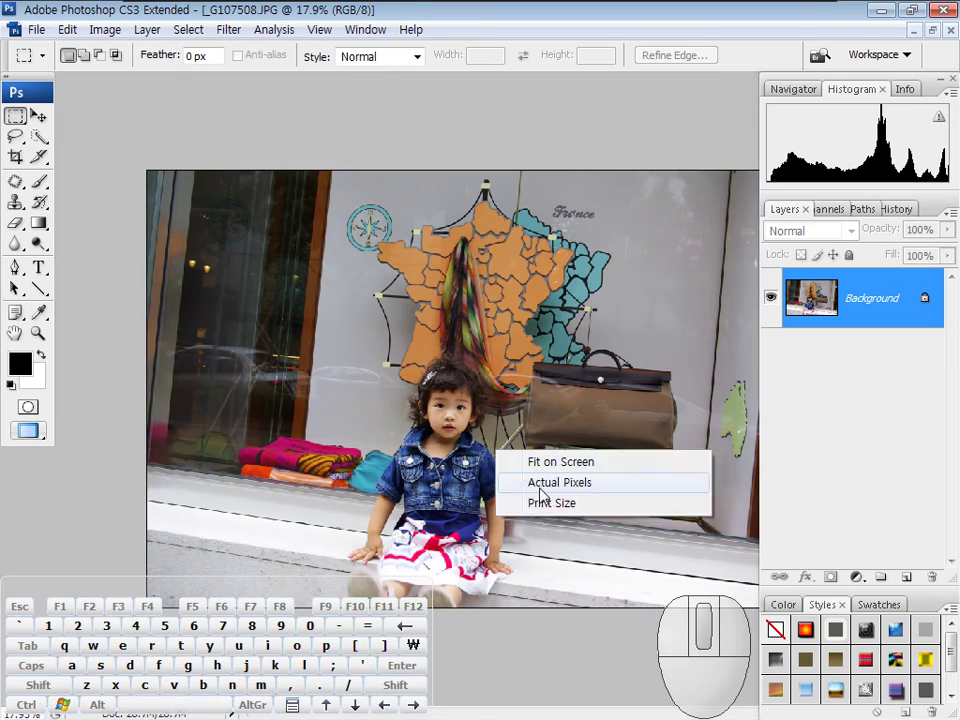
pyautogui.click(559, 482)
pyautogui.moveTo(568, 465); pyautogui.dragTo(514, 336)
pyautogui.rightClick(438, 424)
pyautogui.click(543, 437)
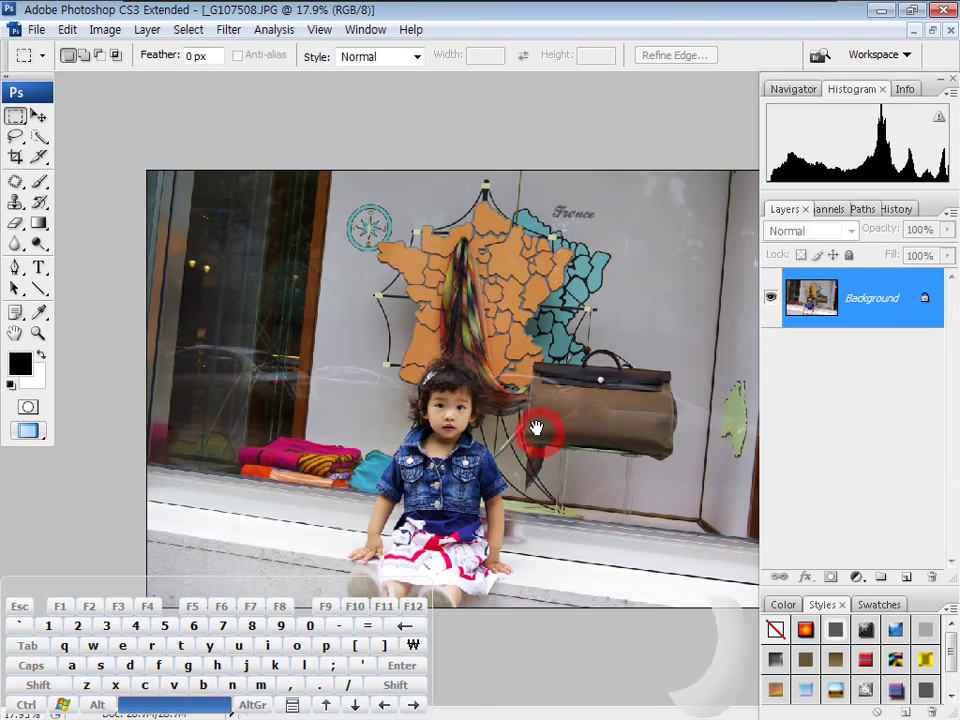
pyautogui.moveTo(323, 321); pyautogui.dragTo(545, 562)
pyautogui.moveTo(530, 480); pyautogui.dragTo(541, 290)
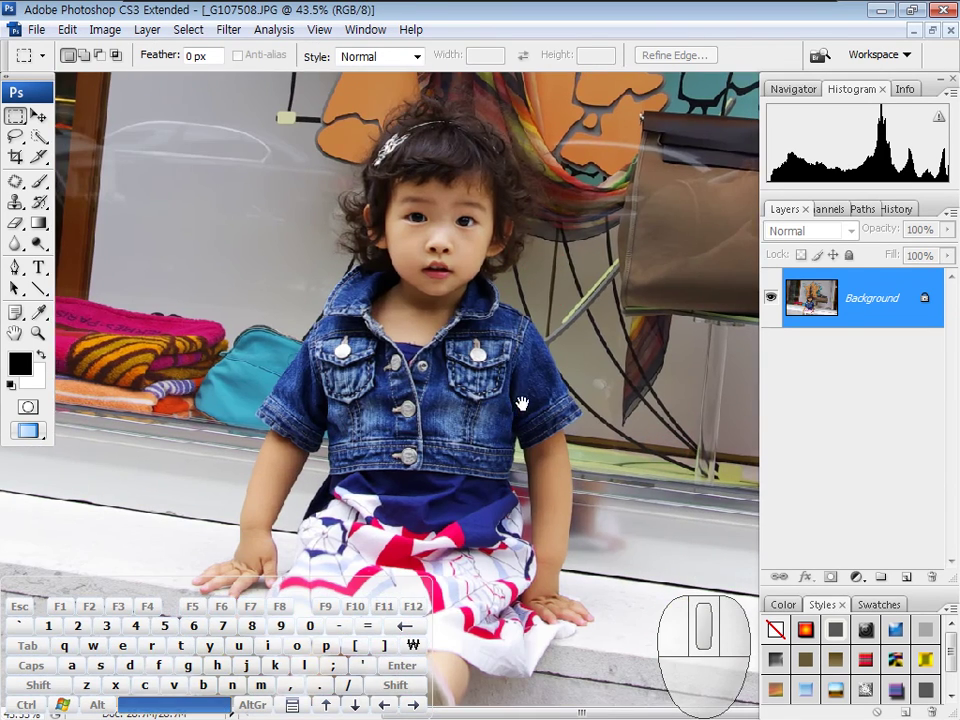
pyautogui.press('f')
pyautogui.moveTo(497, 354); pyautogui.dragTo(521, 244)
# Add a Hue/Saturation adjustment layer over the photo with Master saturation +5 and sample the map's orange colour.
pyautogui.moveTo(882, 301); pyautogui.dragTo(865, 300)
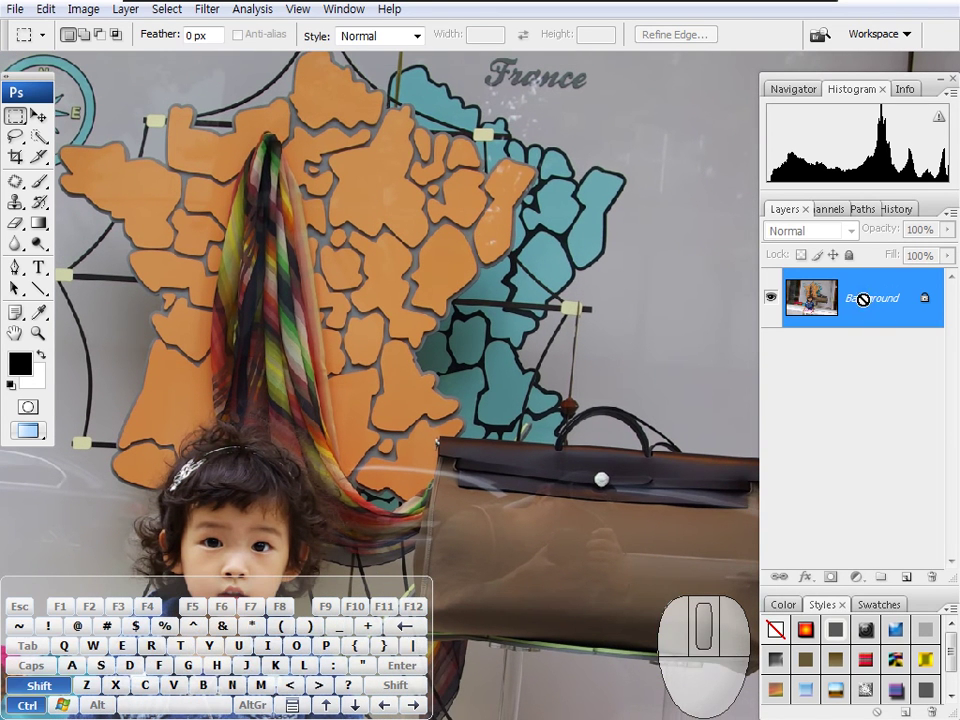
pyautogui.hotkey('ctrl', 'shift', 'u')
pyautogui.press('Return')
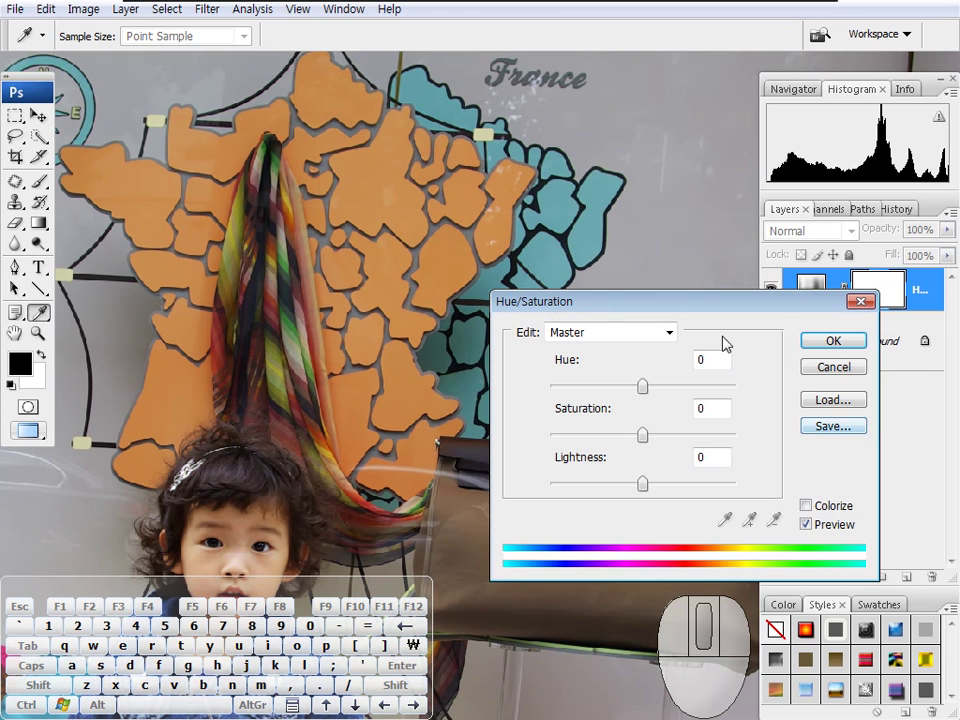
pyautogui.moveTo(646, 441)
pyautogui.mouseDown()
pyautogui.moveTo(714, 435)
pyautogui.moveTo(647, 436)
pyautogui.mouseUp()
pyautogui.click(385, 190)
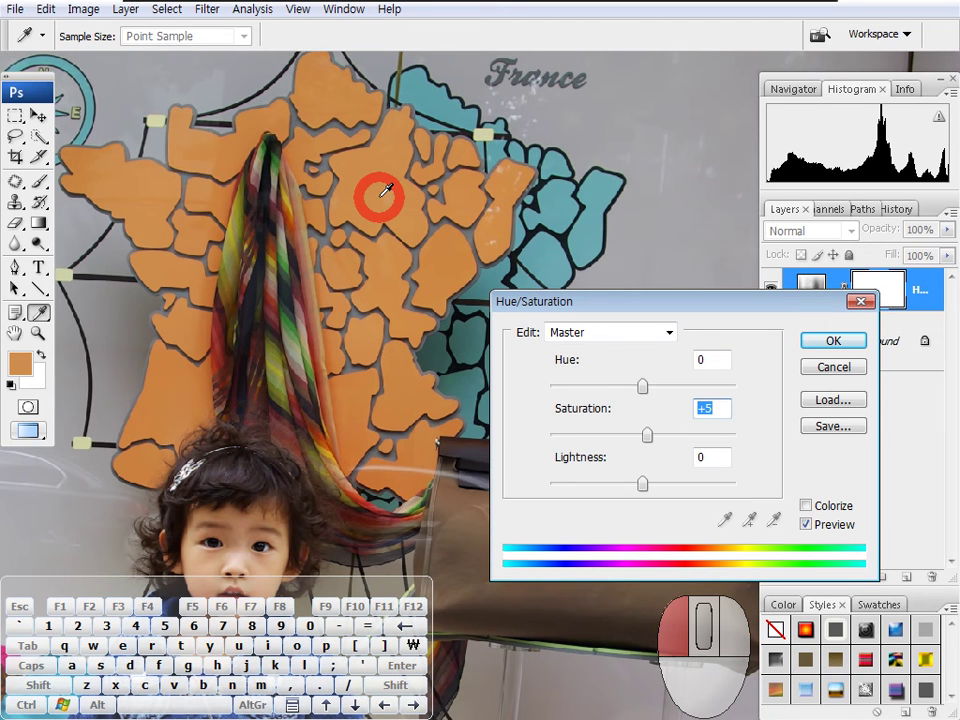
# Set the saturation to +36 for the Reds range and +27 for the Yellows range.
pyautogui.click(671, 335)
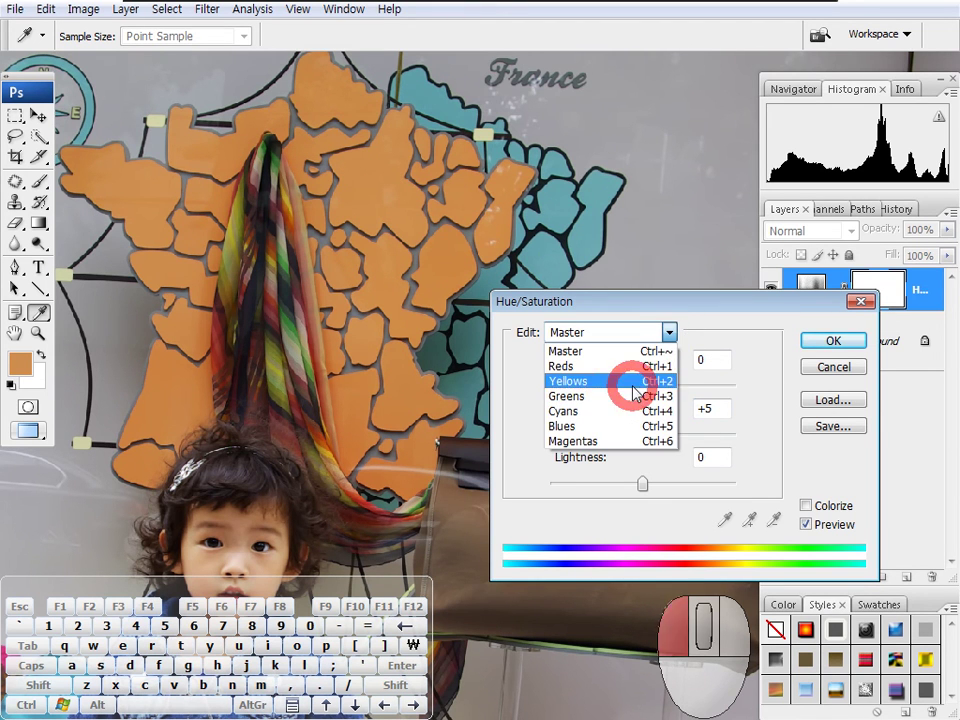
pyautogui.click(636, 390)
pyautogui.click(667, 336)
pyautogui.click(639, 364)
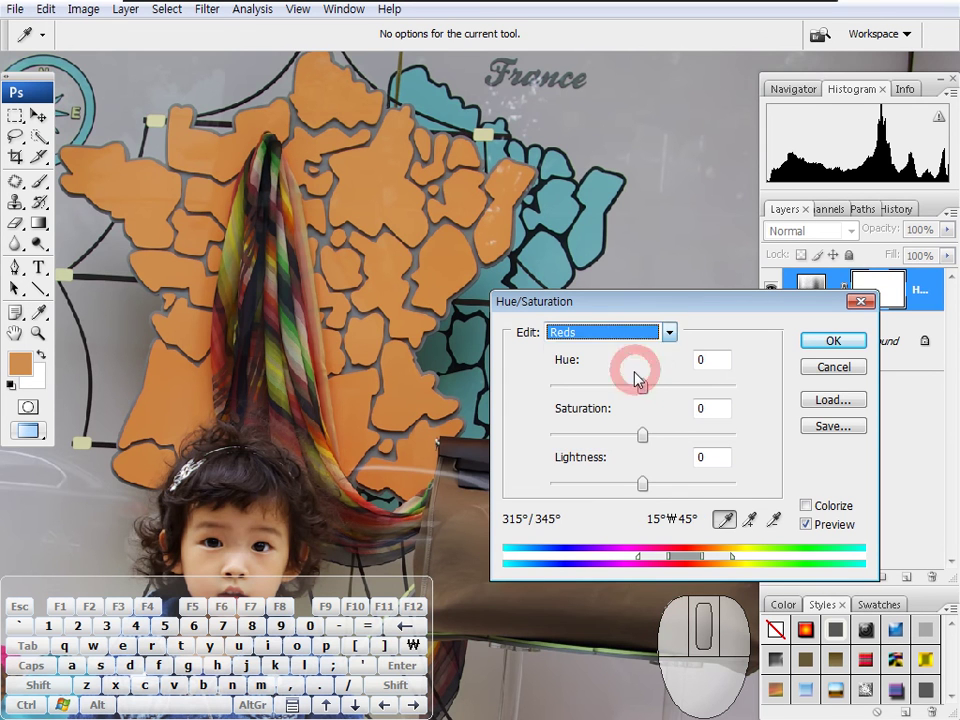
pyautogui.moveTo(645, 433)
pyautogui.mouseDown()
pyautogui.moveTo(690, 435)
pyautogui.moveTo(636, 437)
pyautogui.moveTo(690, 435)
pyautogui.moveTo(645, 437)
pyautogui.mouseUp()
pyautogui.click(669, 332)
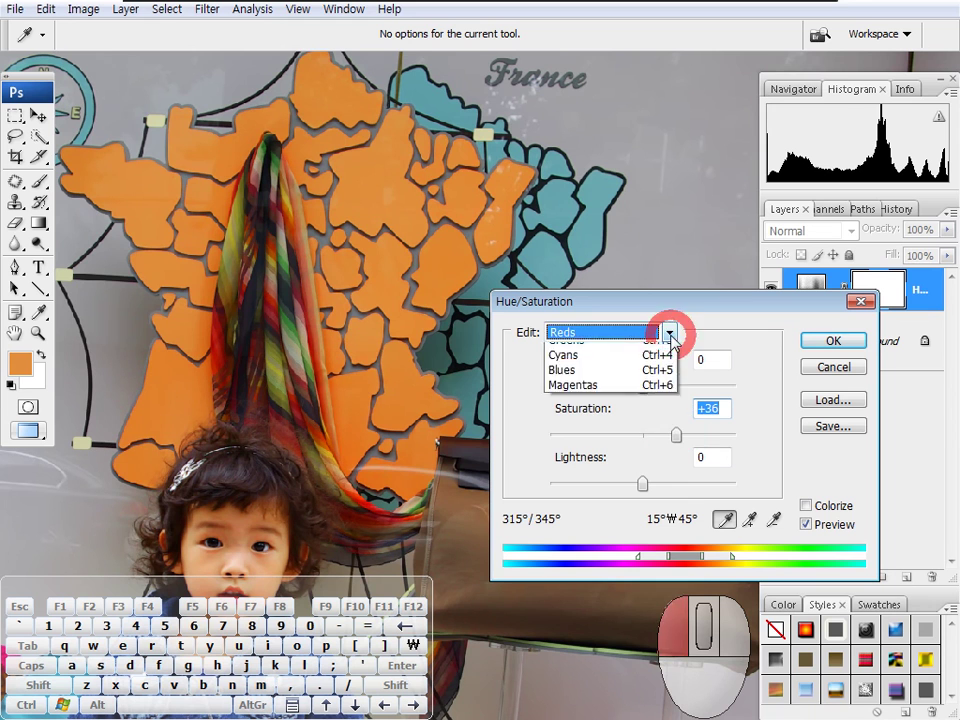
pyautogui.click(640, 381)
pyautogui.moveTo(642, 434); pyautogui.dragTo(667, 437)
# Raise the saturation of the Cyans range and set the Blues saturation to +4.
pyautogui.click(669, 332)
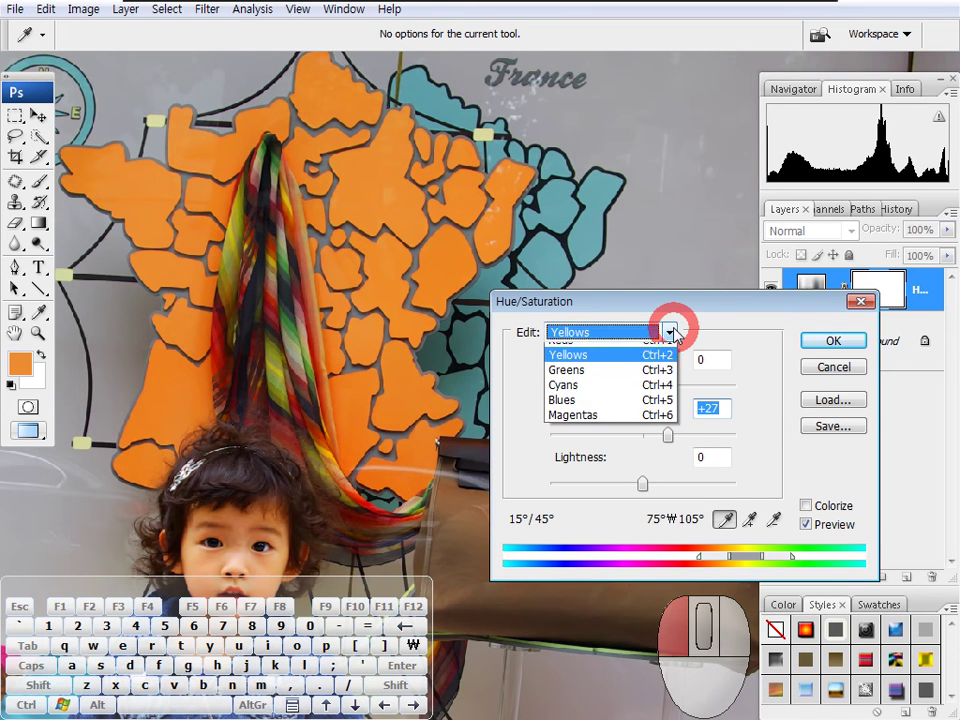
pyautogui.click(631, 412)
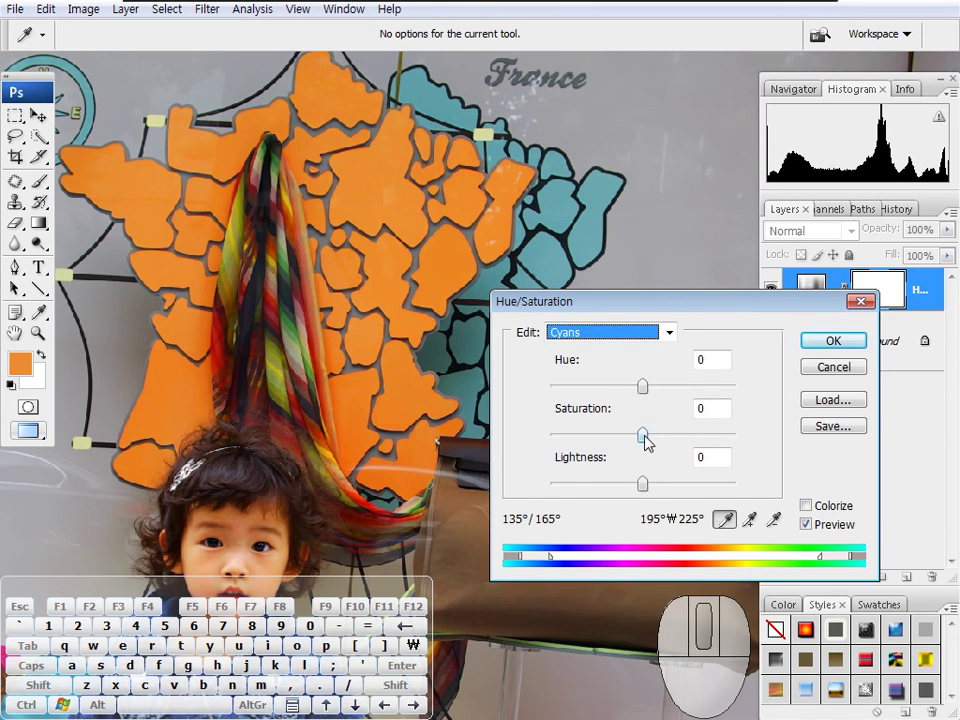
pyautogui.moveTo(643, 437)
pyautogui.mouseDown()
pyautogui.moveTo(698, 440)
pyautogui.moveTo(634, 437)
pyautogui.moveTo(694, 437)
pyautogui.moveTo(644, 440)
pyautogui.mouseUp()
pyautogui.click(669, 333)
pyautogui.click(643, 426)
# Set the Magentas saturation to +9 and move the Hue/Saturation dialog clear of the map.
pyautogui.click(669, 332)
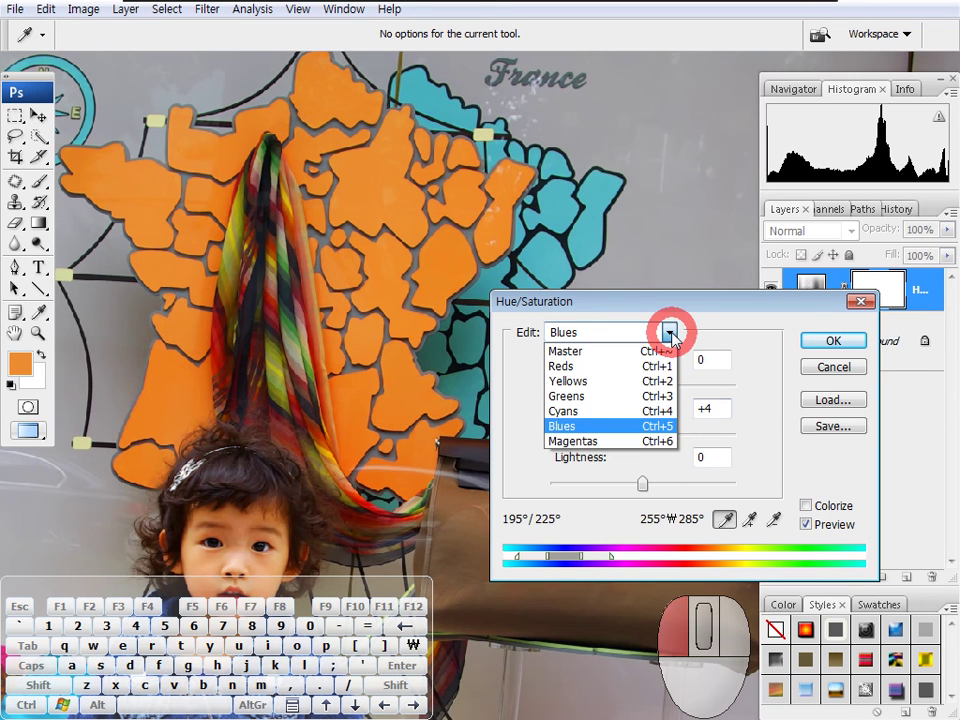
pyautogui.click(631, 438)
pyautogui.moveTo(646, 444); pyautogui.dragTo(651, 445)
pyautogui.moveTo(686, 304); pyautogui.dragTo(656, 347)
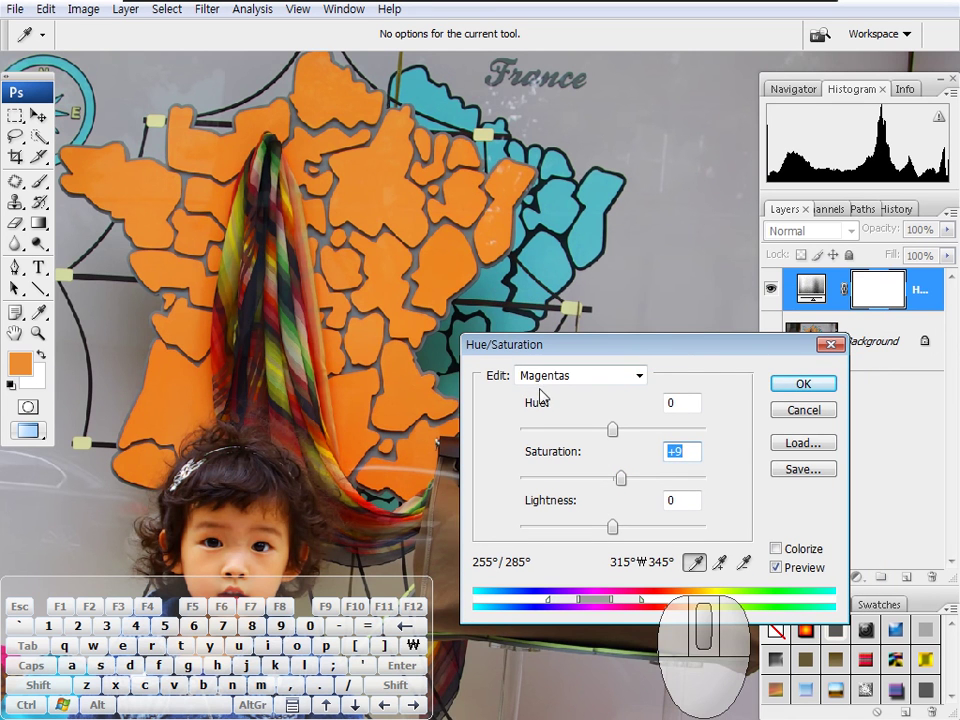
# Readjust the hue and saturation of the Yellows range and close the Hue/Saturation dialog.
pyautogui.click(638, 375)
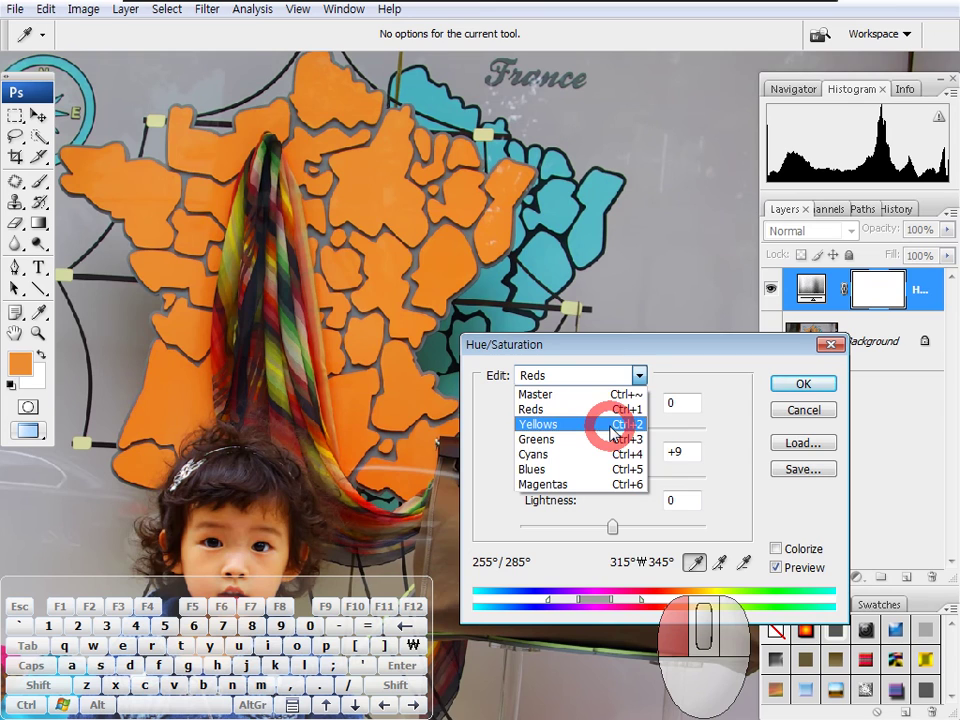
pyautogui.click(612, 424)
pyautogui.moveTo(611, 430)
pyautogui.mouseDown()
pyautogui.moveTo(558, 437)
pyautogui.moveTo(664, 426)
pyautogui.moveTo(707, 435)
pyautogui.moveTo(580, 442)
pyautogui.moveTo(615, 429)
pyautogui.mouseUp()
pyautogui.moveTo(636, 478); pyautogui.dragTo(615, 478)
pyautogui.press('Return')
# Duplicate the photo's Background layer.
pyautogui.rightClick(508, 414)
pyautogui.click(553, 428)
pyautogui.moveTo(561, 374); pyautogui.dragTo(482, 354)
pyautogui.moveTo(206, 259); pyautogui.dragTo(611, 467)
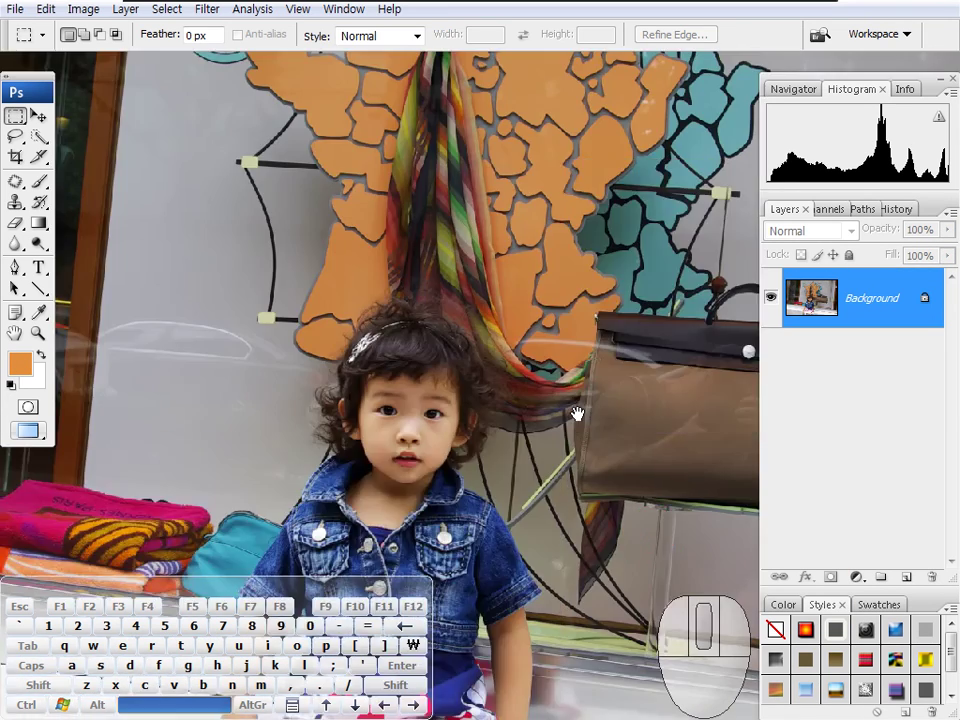
pyautogui.moveTo(571, 394); pyautogui.dragTo(514, 435)
pyautogui.click(868, 304)
pyautogui.hotkey('ctrl', 'j')
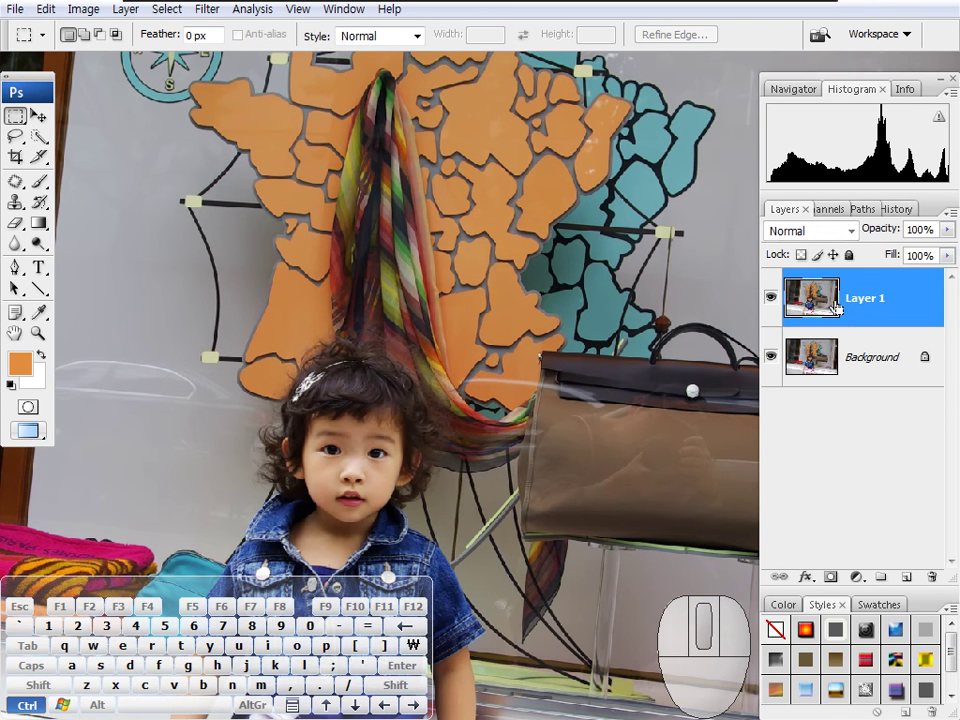
# Add a Hue/Saturation adjustment layer above Layer 1 and set the Master saturation to +11.
pyautogui.hotkey('ctrl', 'shift', 'u')
pyautogui.moveTo(780, 419); pyautogui.dragTo(776, 423)
pyautogui.click(903, 452)
pyautogui.moveTo(718, 352); pyautogui.dragTo(783, 344)
pyautogui.moveTo(677, 472)
pyautogui.mouseDown()
pyautogui.moveTo(724, 462)
pyautogui.moveTo(690, 462)
pyautogui.moveTo(707, 462)
pyautogui.moveTo(677, 476)
pyautogui.moveTo(683, 466)
pyautogui.mouseUp()
# Set the Yellows range to saturation +16 and lightness +73, and move the Hue/Saturation dialog off the scarf and map.
pyautogui.click(702, 364)
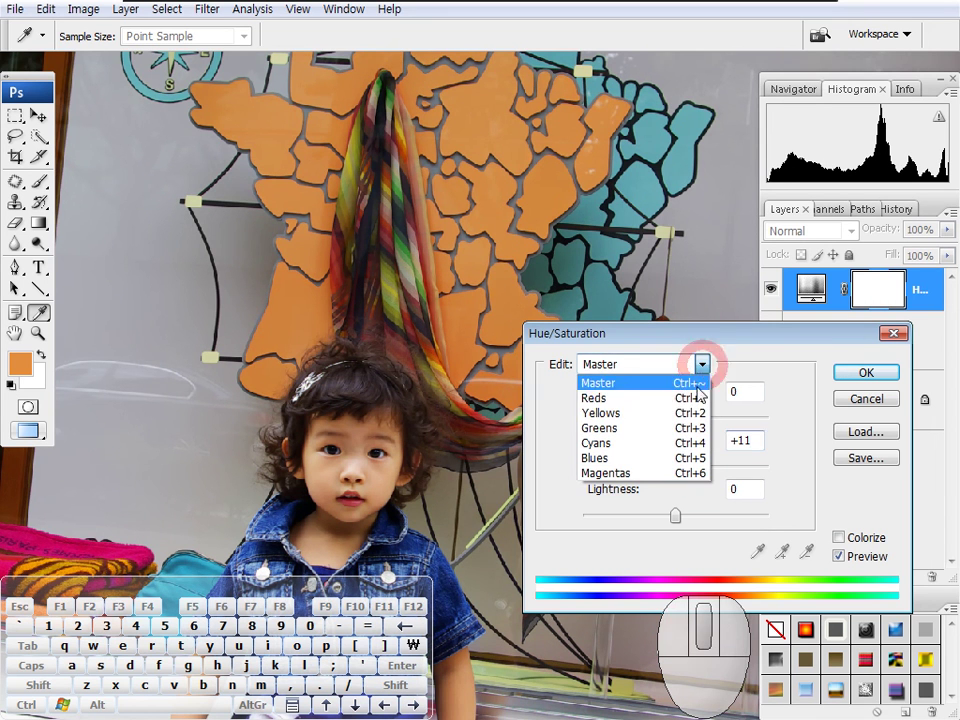
pyautogui.click(690, 413)
pyautogui.moveTo(677, 467); pyautogui.dragTo(626, 466)
pyautogui.moveTo(677, 517); pyautogui.dragTo(727, 516)
pyautogui.moveTo(626, 466); pyautogui.dragTo(717, 466)
pyautogui.moveTo(727, 516)
pyautogui.mouseDown()
pyautogui.moveTo(690, 516)
pyautogui.moveTo(742, 515)
pyautogui.mouseUp()
pyautogui.moveTo(716, 466); pyautogui.dragTo(692, 483)
pyautogui.moveTo(752, 339); pyautogui.dragTo(683, 316)
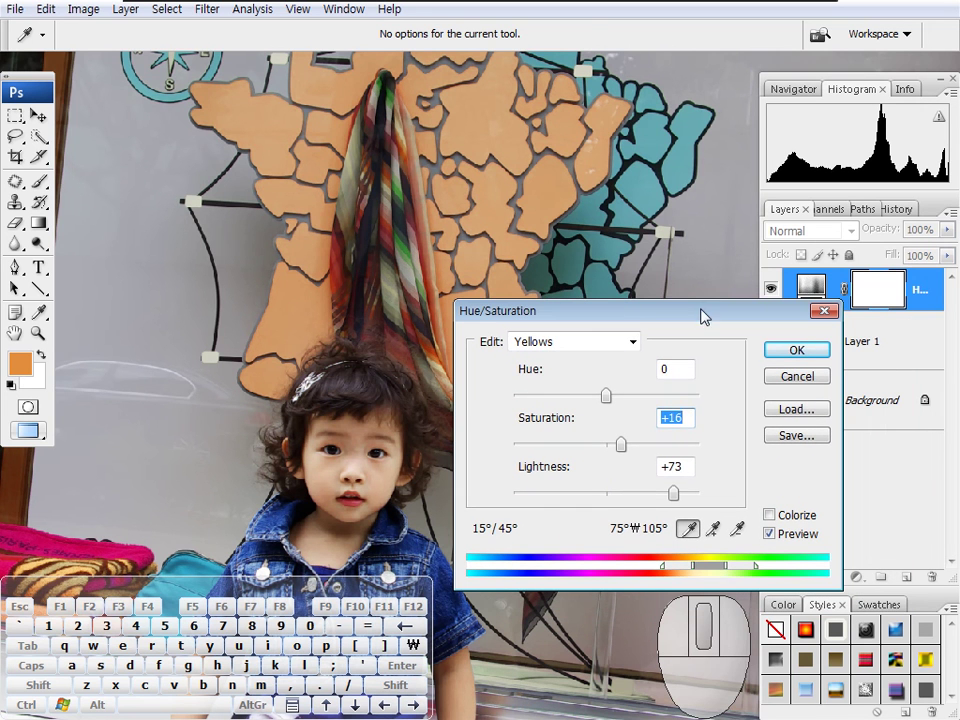
# Sample the map's orange to retarget the colour range, reset all Hue/Saturation settings and discard the adjustment layer.
pyautogui.click(488, 122)
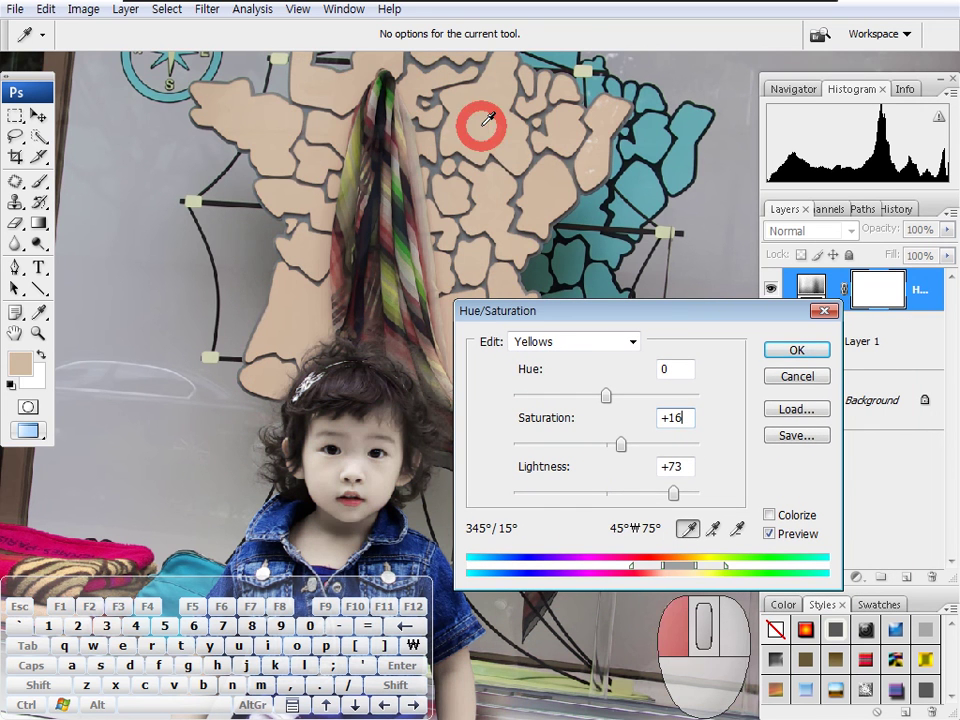
pyautogui.keyDown('alt'); pyautogui.click(799, 376); pyautogui.keyUp('alt')
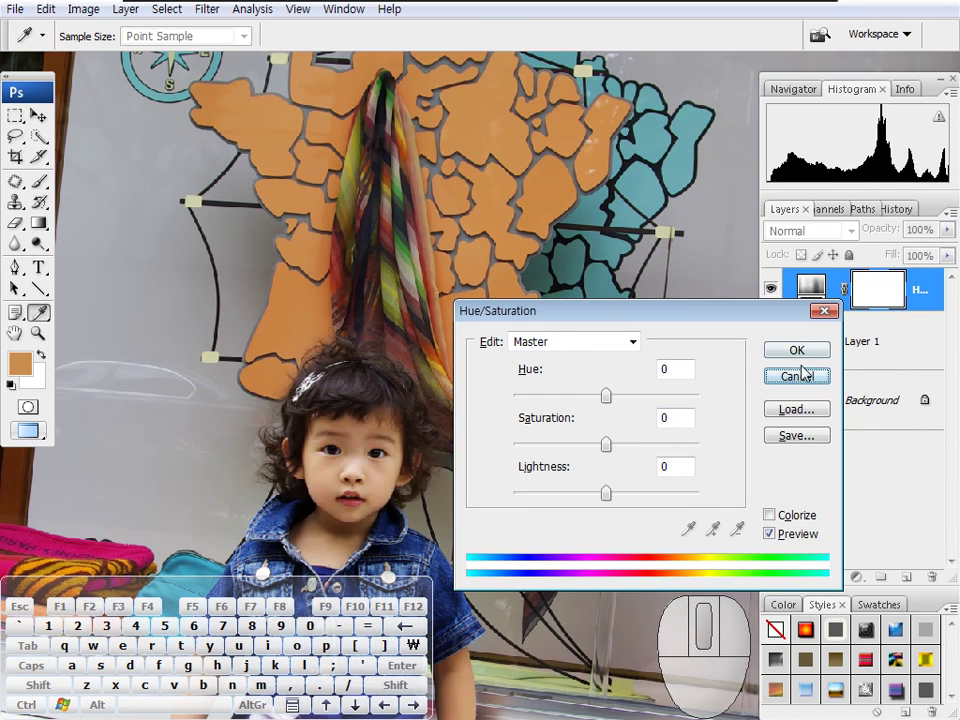
pyautogui.click(823, 313)
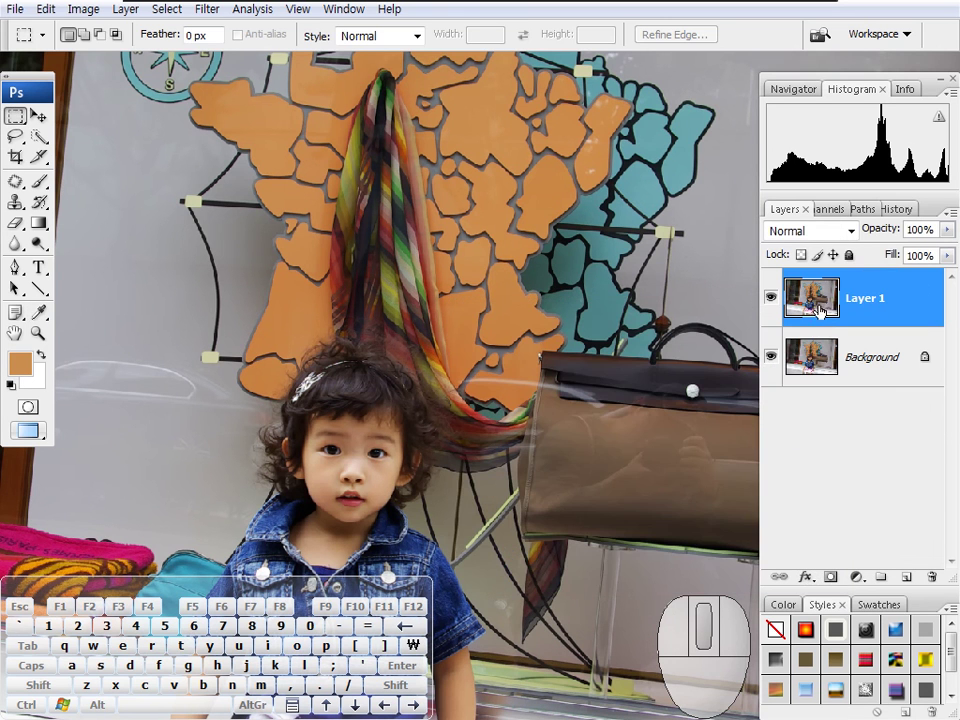
# Add a fresh Hue/Saturation adjustment layer above Layer 1 and switch its editing range to Reds.
pyautogui.hotkey('ctrl', 'shift', 'u')
pyautogui.click(895, 455)
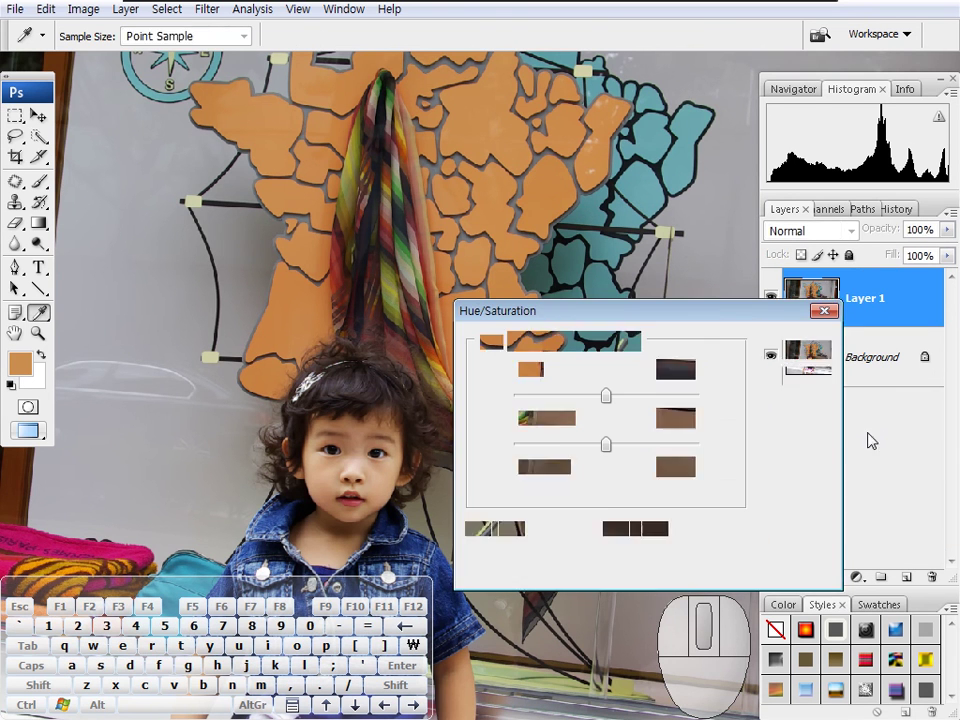
pyautogui.moveTo(669, 326); pyautogui.dragTo(739, 326)
pyautogui.click(709, 356)
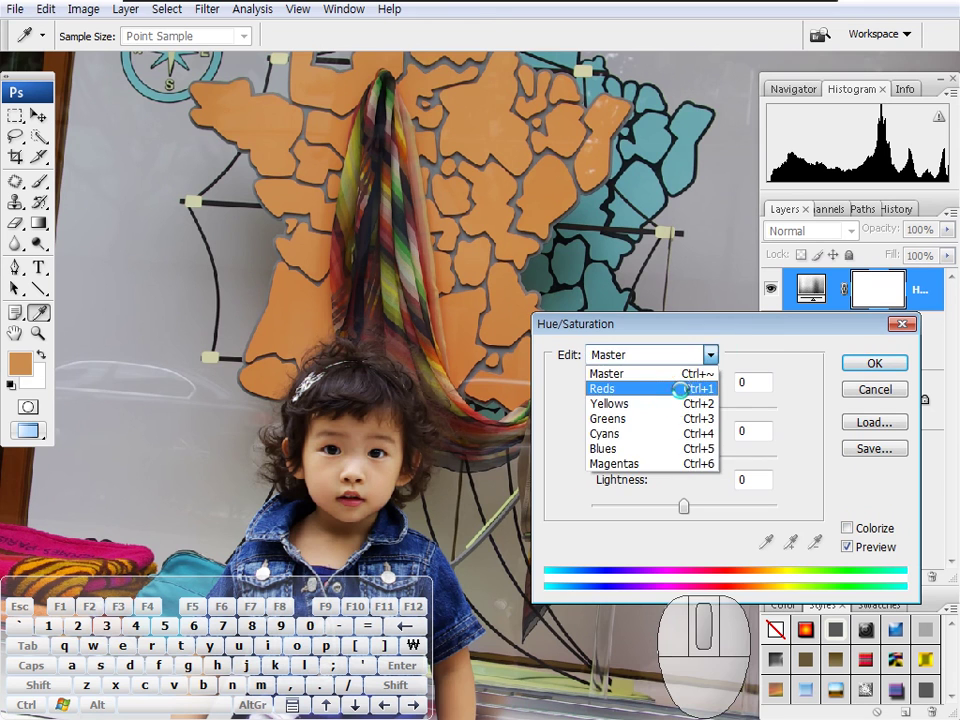
pyautogui.click(686, 389)
# Sample the map's orange and teal and the denim jacket's blue, setting the Blues range to saturation +7 and lightness +15.
pyautogui.moveTo(477, 126); pyautogui.dragTo(603, 208)
pyautogui.click(602, 207)
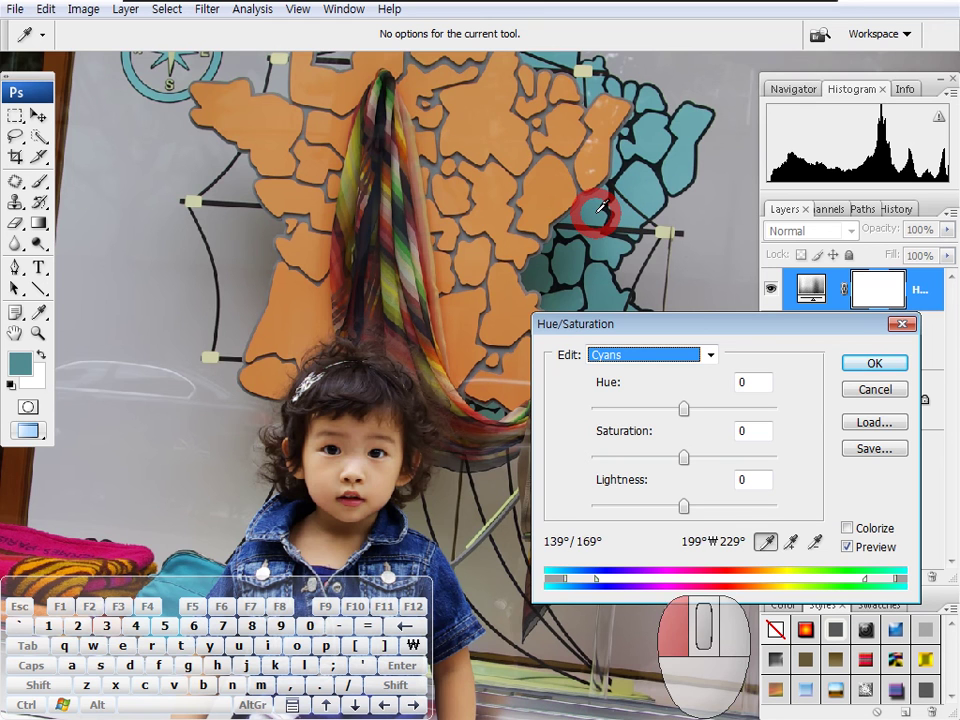
pyautogui.click(416, 536)
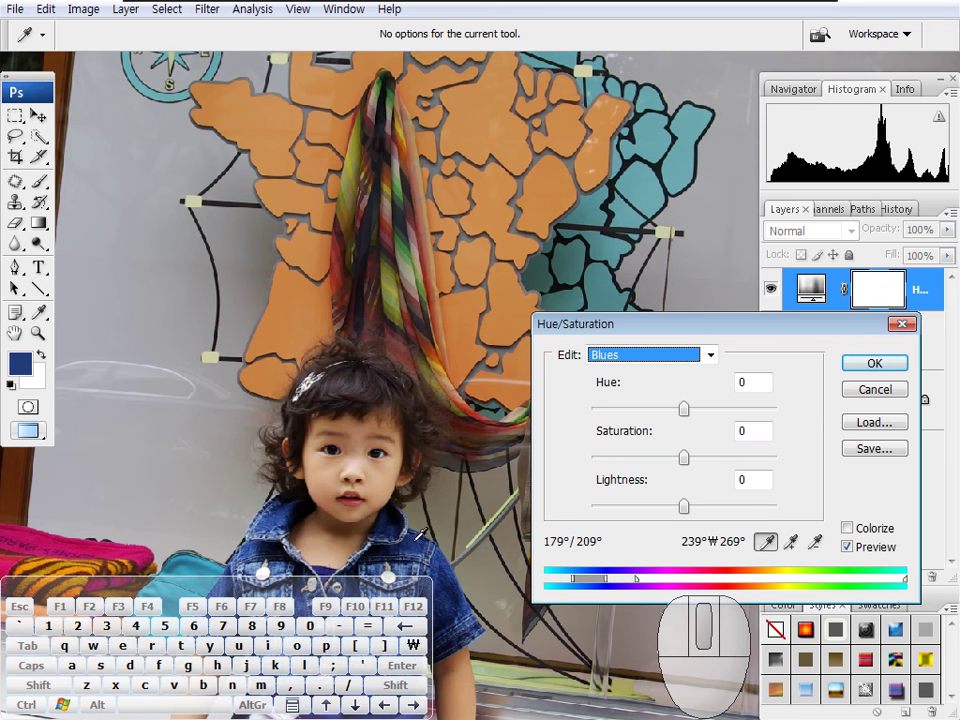
pyautogui.moveTo(684, 458)
pyautogui.mouseDown()
pyautogui.moveTo(611, 457)
pyautogui.moveTo(746, 456)
pyautogui.moveTo(690, 459)
pyautogui.mouseUp()
pyautogui.moveTo(684, 507)
pyautogui.mouseDown()
pyautogui.moveTo(628, 501)
pyautogui.moveTo(741, 506)
pyautogui.moveTo(677, 508)
pyautogui.moveTo(698, 507)
pyautogui.mouseUp()
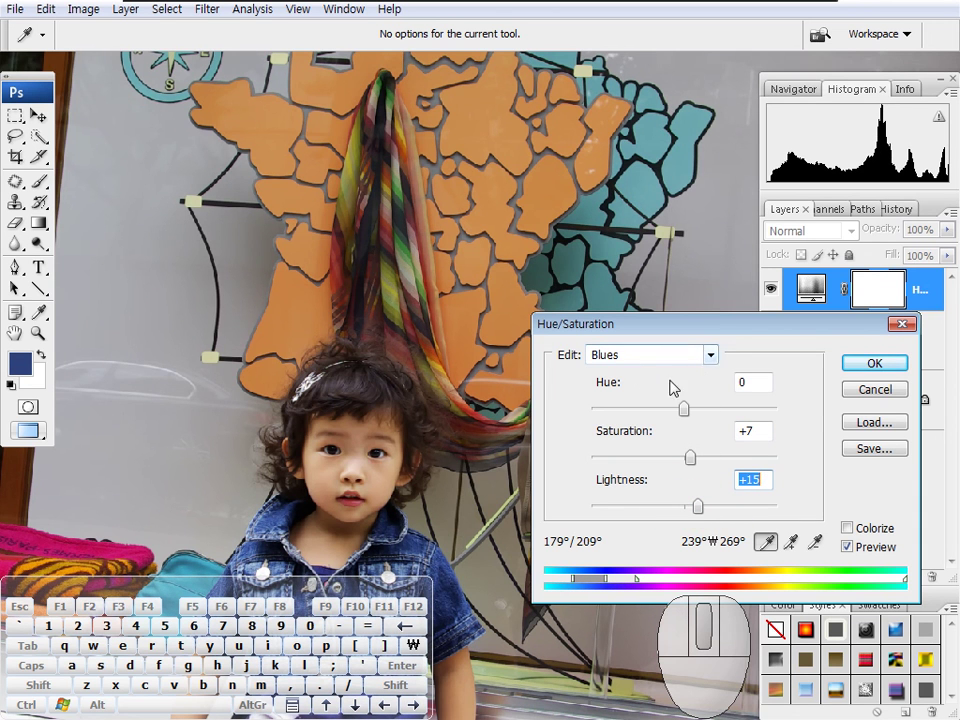
# Sample the pink cloth, try different hue, saturation and lightness shifts on its range, and cancel the Hue/Saturation adjustment.
pyautogui.click(98, 537)
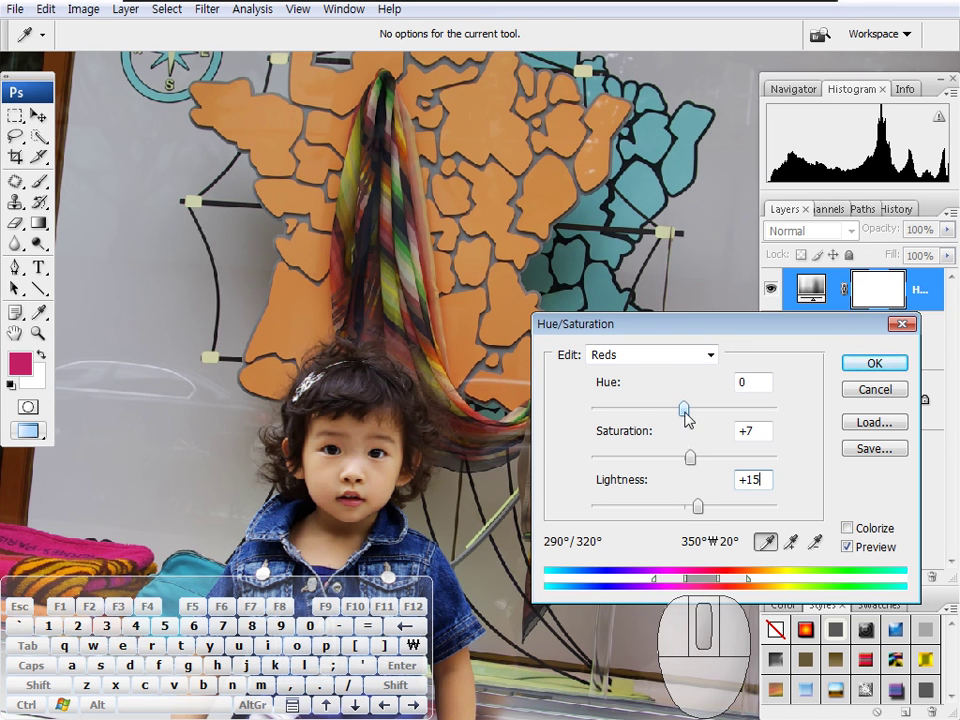
pyautogui.moveTo(684, 412); pyautogui.dragTo(704, 407)
pyautogui.moveTo(212, 508); pyautogui.dragTo(336, 420)
pyautogui.moveTo(704, 409); pyautogui.dragTo(660, 408)
pyautogui.moveTo(689, 457)
pyautogui.mouseDown()
pyautogui.moveTo(591, 465)
pyautogui.moveTo(786, 444)
pyautogui.moveTo(724, 450)
pyautogui.moveTo(738, 457)
pyautogui.moveTo(678, 454)
pyautogui.mouseUp()
pyautogui.moveTo(698, 506); pyautogui.dragTo(699, 478)
pyautogui.click(875, 389)
# Fit the whole photo in view and reposition it to examine the overall colours.
pyautogui.rightClick(516, 395)
pyautogui.click(570, 417)
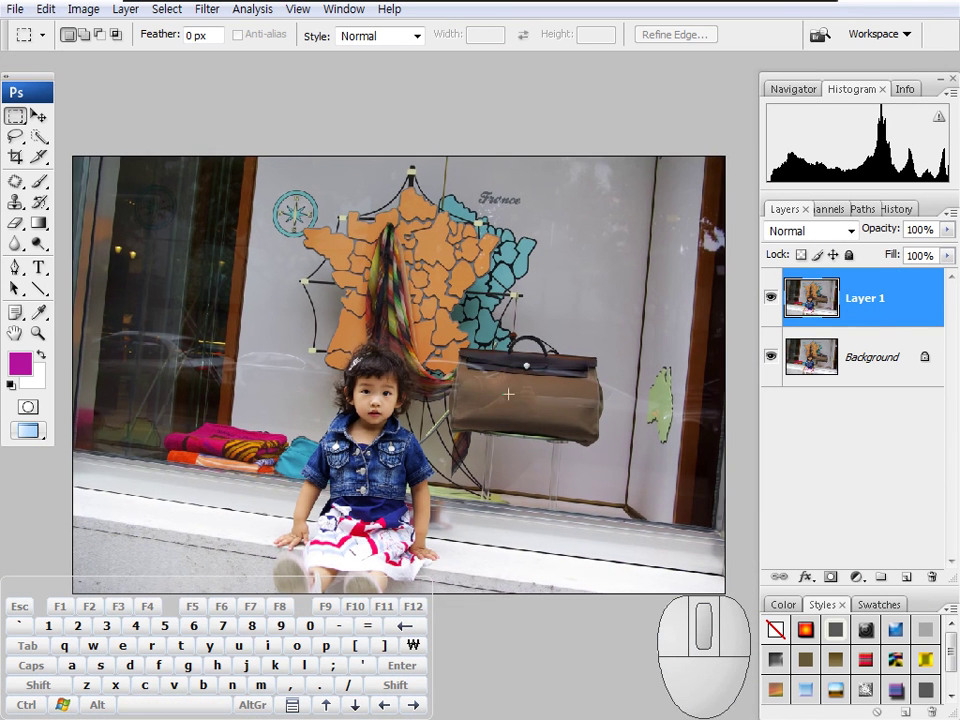
pyautogui.press('space')
pyautogui.moveTo(514, 399); pyautogui.dragTo(521, 390)
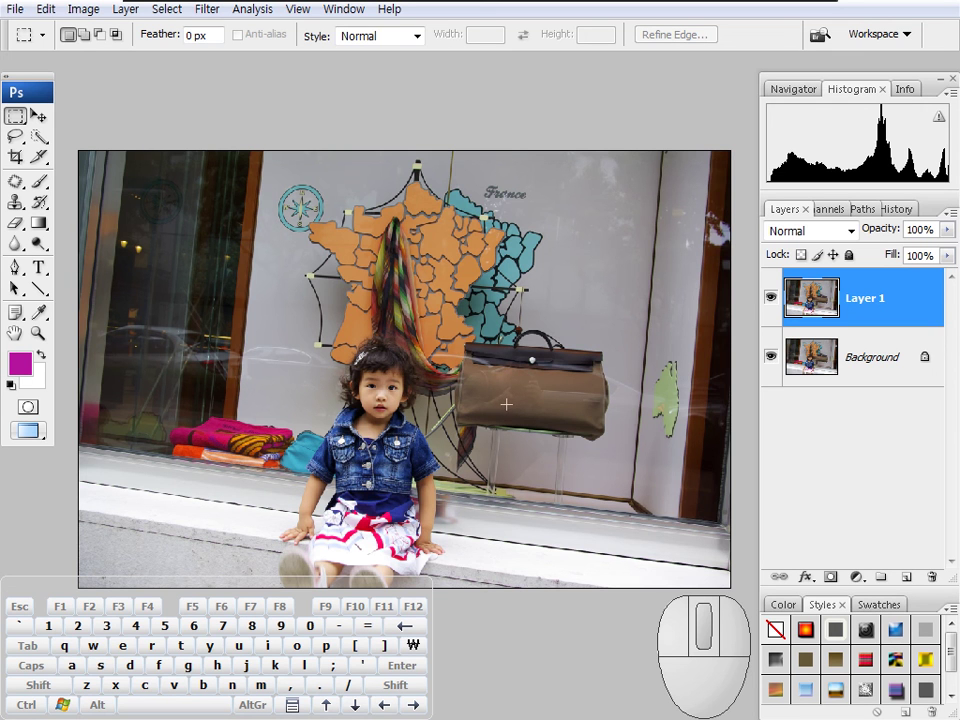
pyautogui.moveTo(480, 362); pyautogui.dragTo(472, 316)
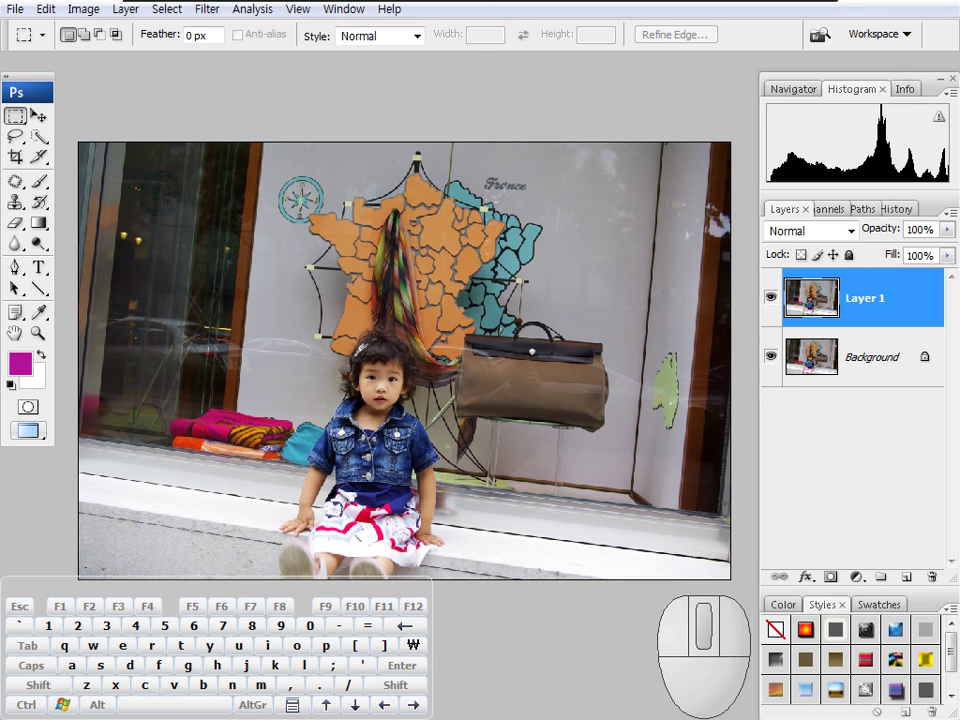